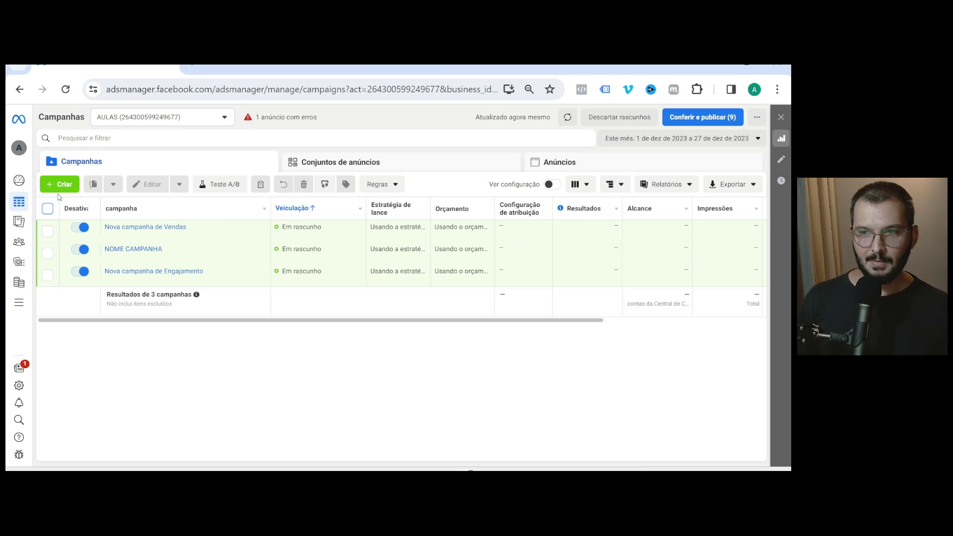
# - Open the calculator over the campaigns list
pyautogui.press('XF86Calculator')
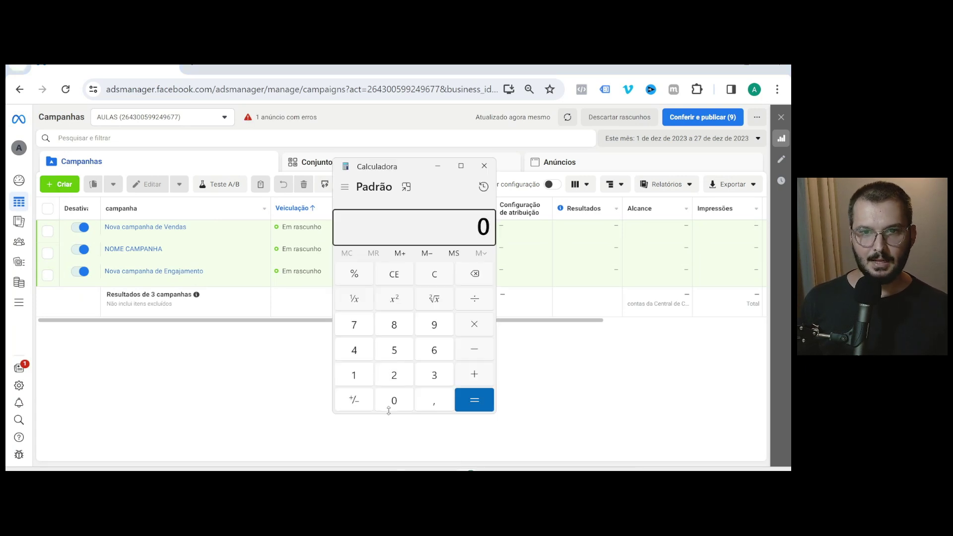
pyautogui.click(354, 375)
pyautogui.click(377, 351)
pyautogui.click(389, 403)
pyautogui.click(389, 403)
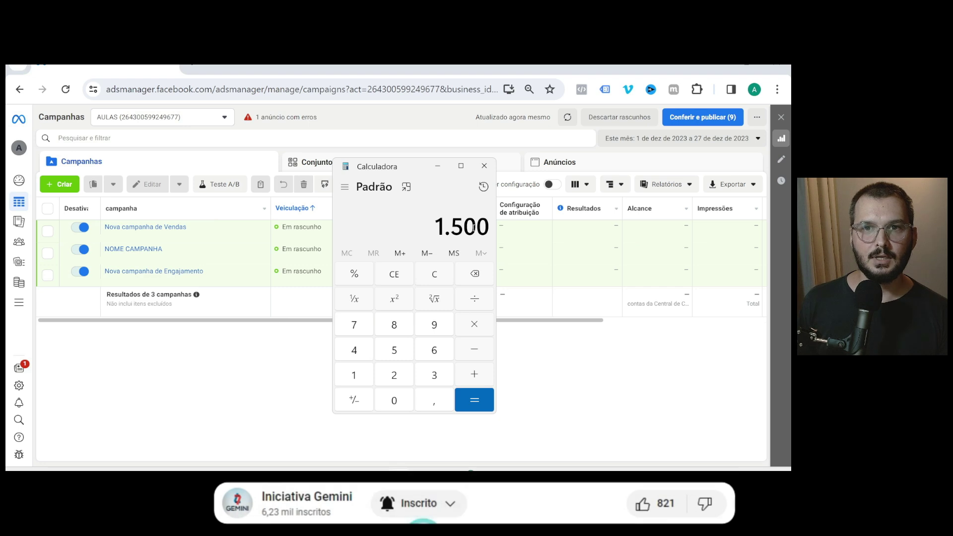
pyautogui.click(400, 279)
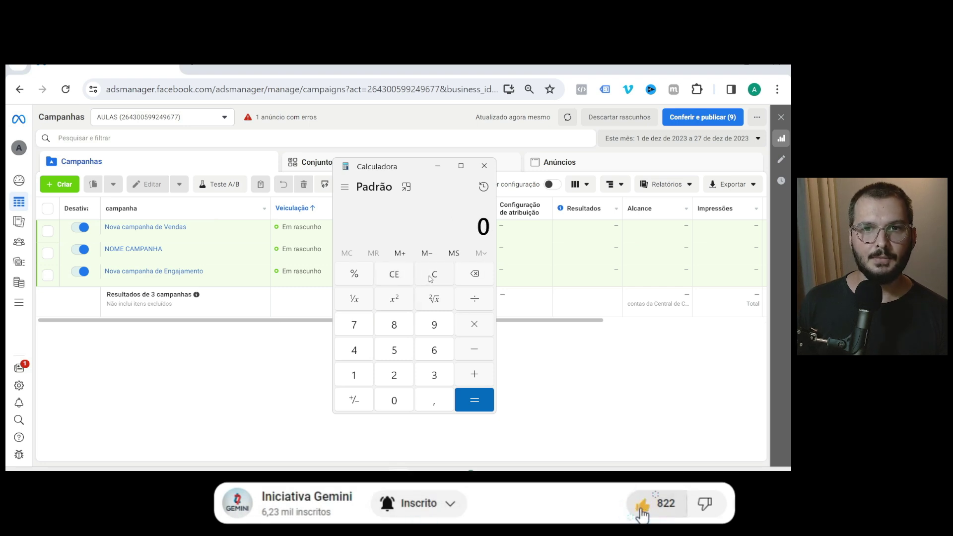
# - Subtract 600 from 1000 in the calculator
pyautogui.click(354, 375)
pyautogui.tripleClick(393, 399)
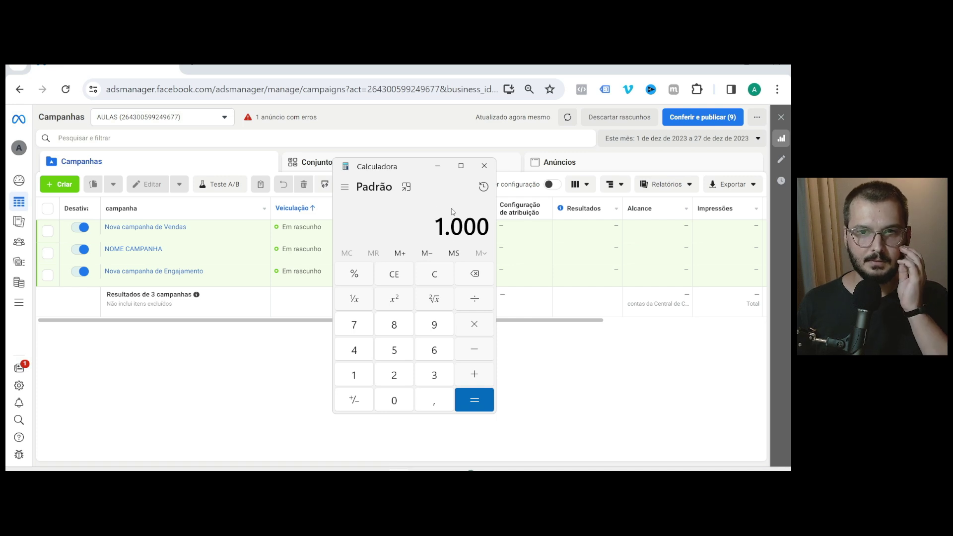
pyautogui.click(474, 353)
pyautogui.click(430, 354)
pyautogui.click(403, 395)
pyautogui.click(403, 394)
pyautogui.click(472, 398)
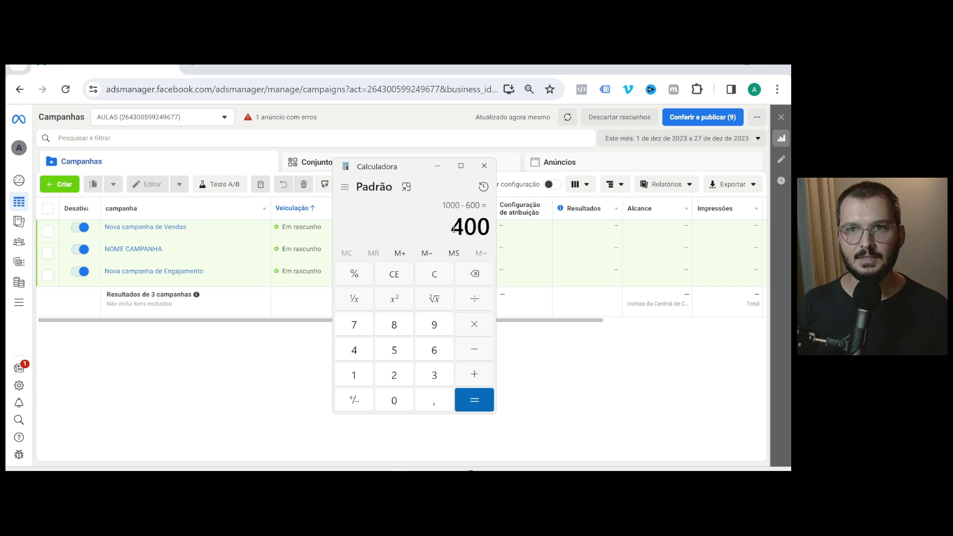
# - Divide the remaining amount by 5 and that result by 3, leaving the calculator minimized
pyautogui.moveTo(453, 229); pyautogui.dragTo(498, 235)
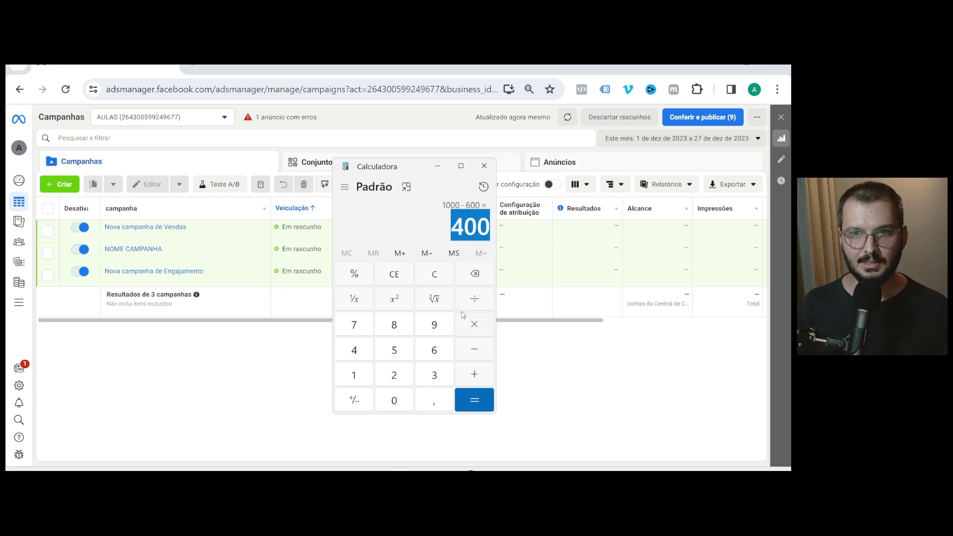
pyautogui.click(474, 303)
pyautogui.click(401, 357)
pyautogui.click(473, 403)
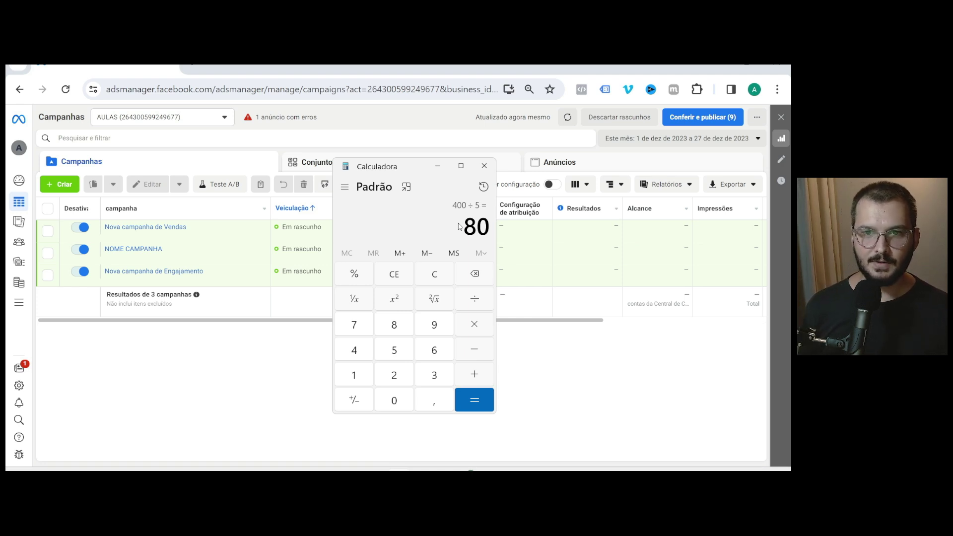
pyautogui.click(475, 299)
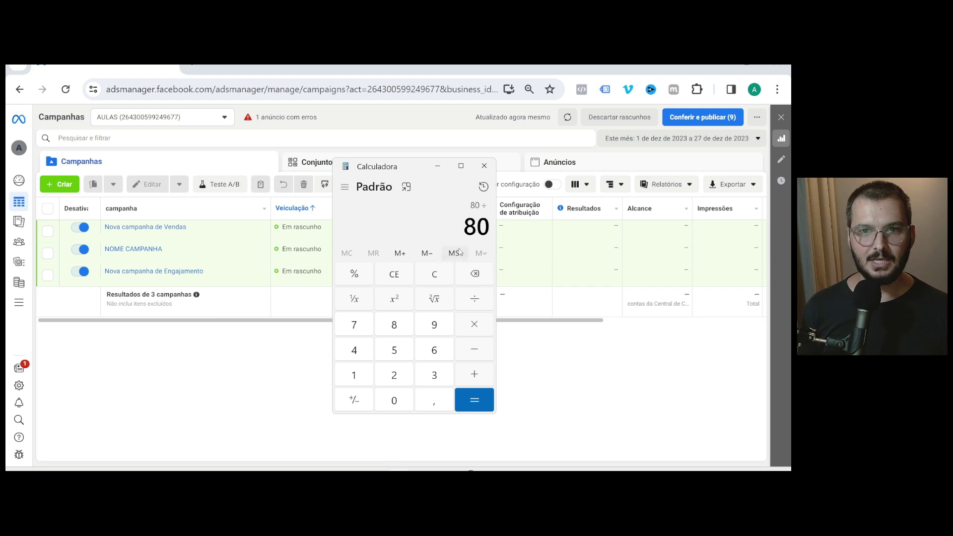
pyautogui.click(439, 373)
pyautogui.click(477, 410)
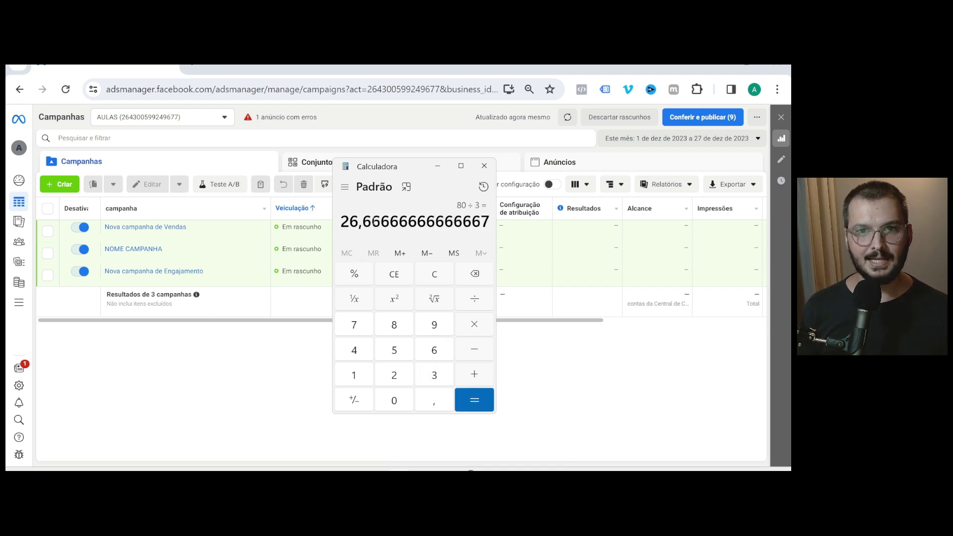
pyautogui.moveTo(377, 219); pyautogui.dragTo(340, 222)
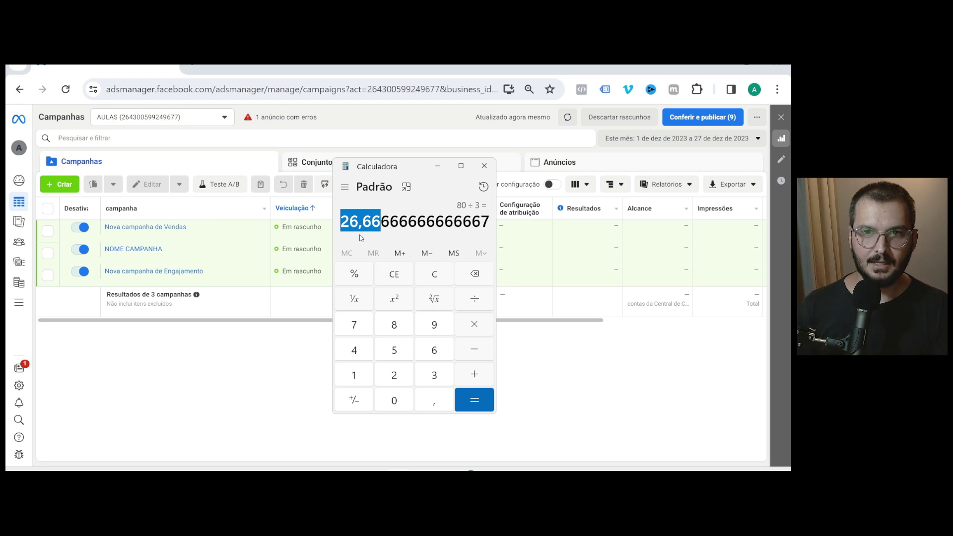
pyautogui.click(437, 166)
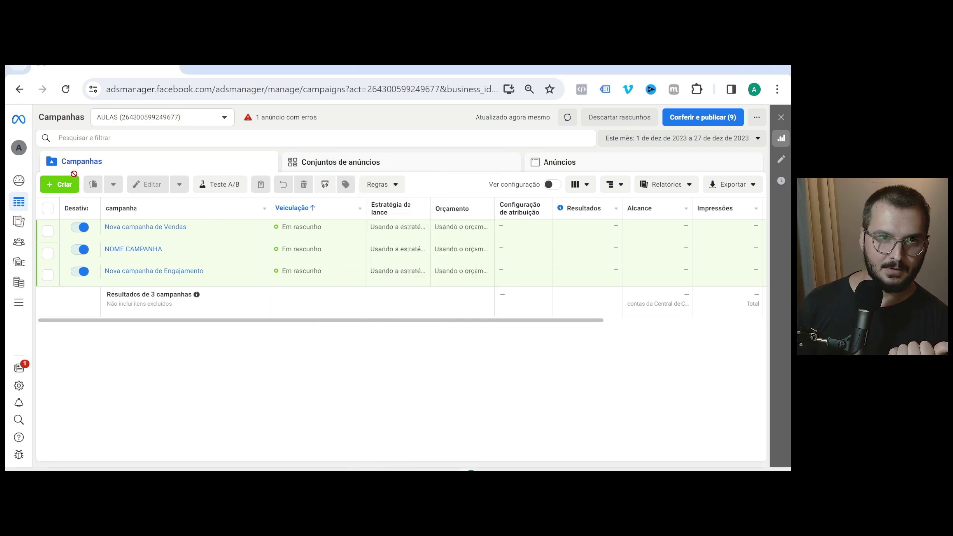
# - Create a new campaign with the Vendas objective, using the manual sales campaign setup
pyautogui.click(60, 184)
pyautogui.click(335, 356)
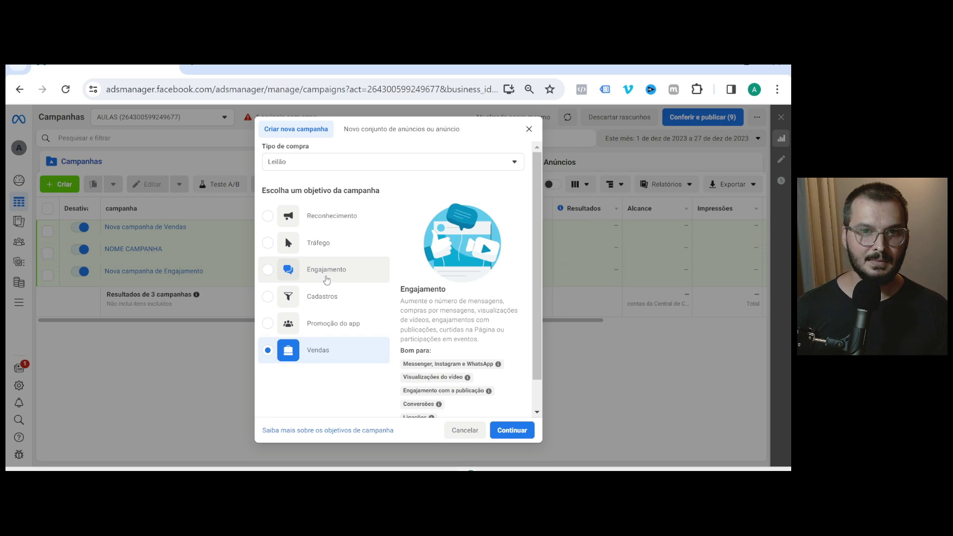
pyautogui.moveTo(441, 311)
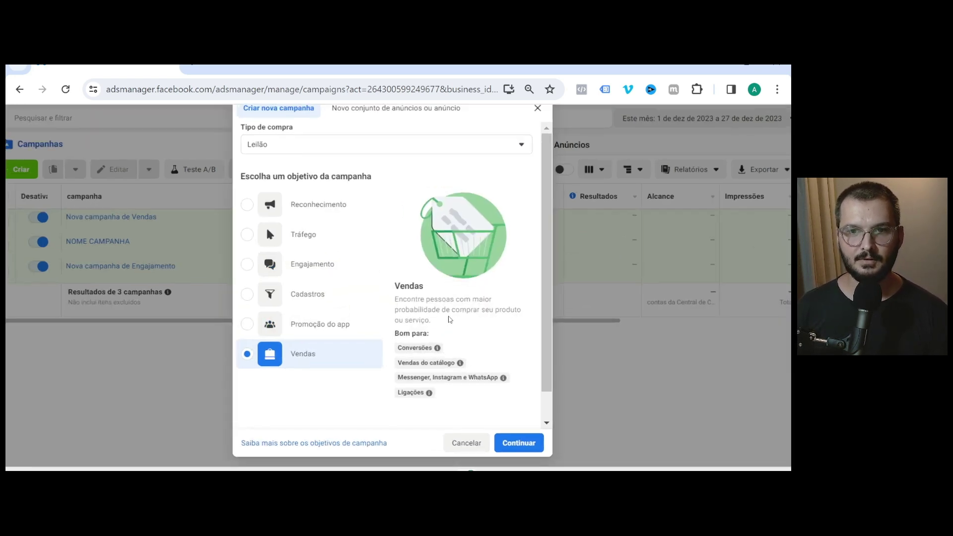
pyautogui.hotkey('ctrl', '+')
pyautogui.hotkey('ctrl', '+')
pyautogui.hotkey('ctrl', '+')
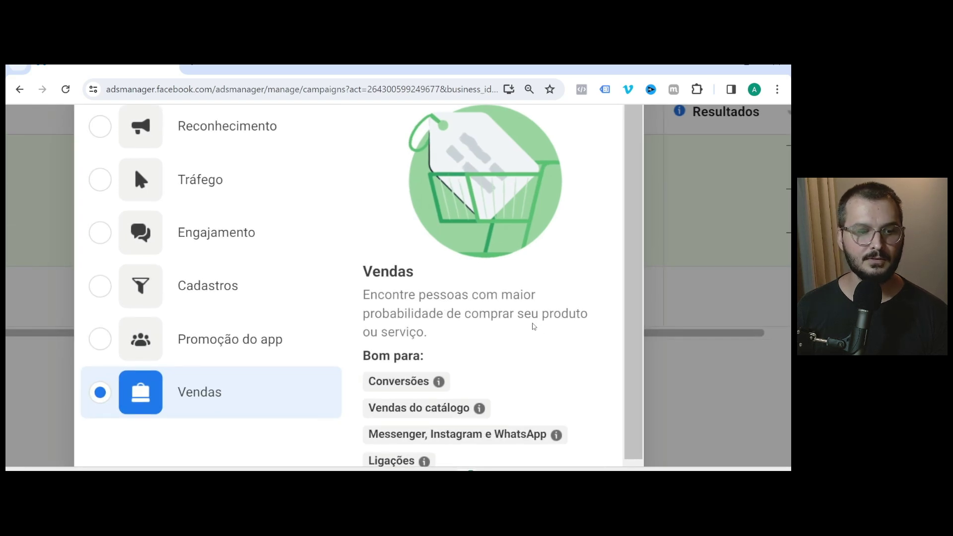
pyautogui.hotkey('ctrl', '0')
pyautogui.click(522, 430)
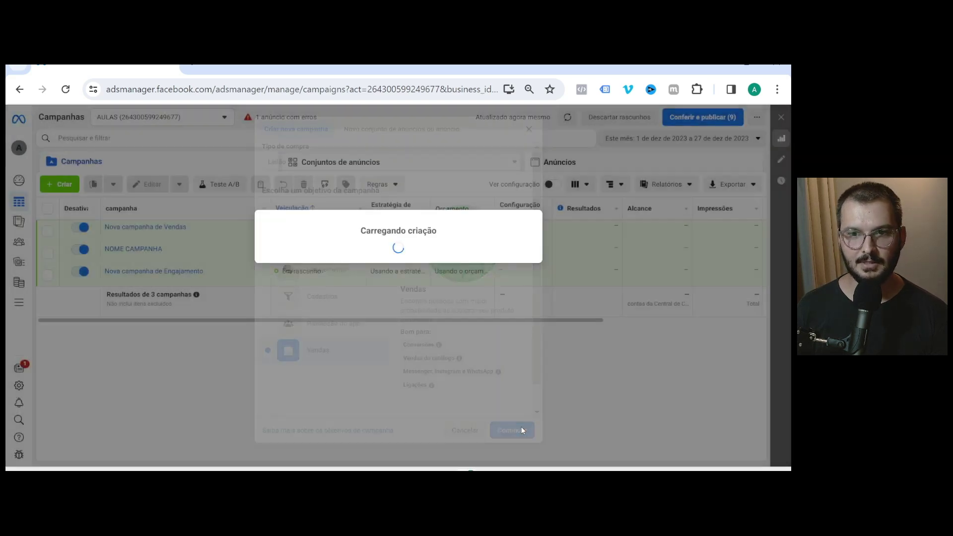
pyautogui.click(347, 364)
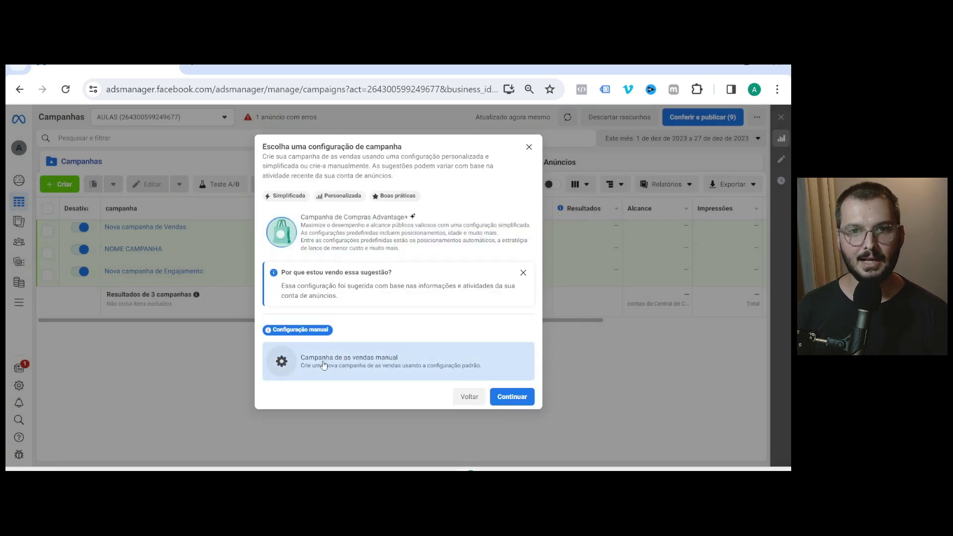
pyautogui.click(509, 398)
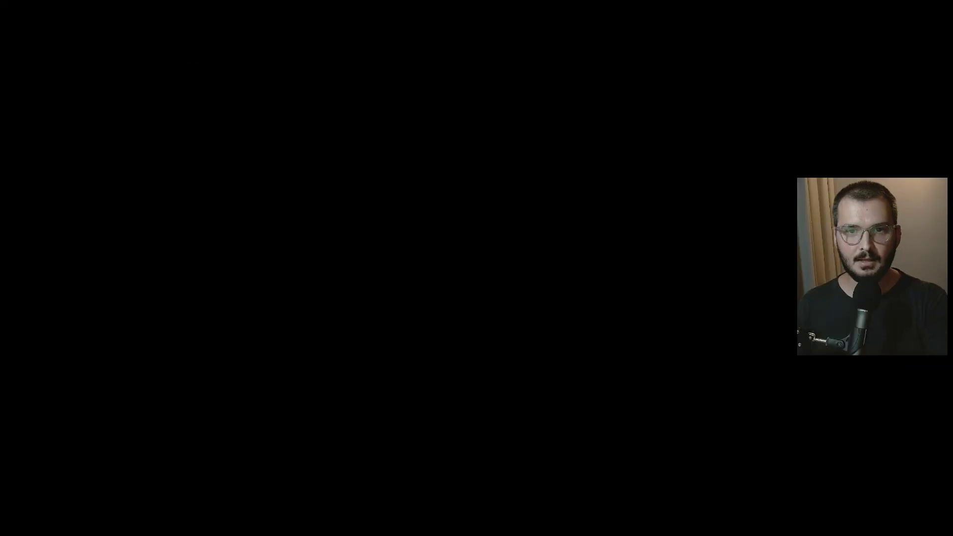
# - Set the ad set's conversion location to Apps de mensagens
pyautogui.click(399, 361)
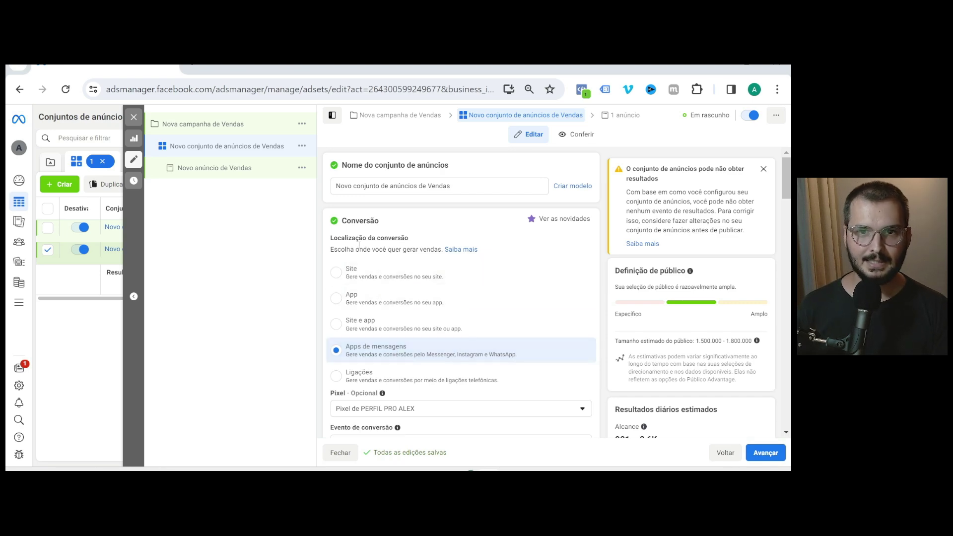
pyautogui.scroll(5, 380, 247)
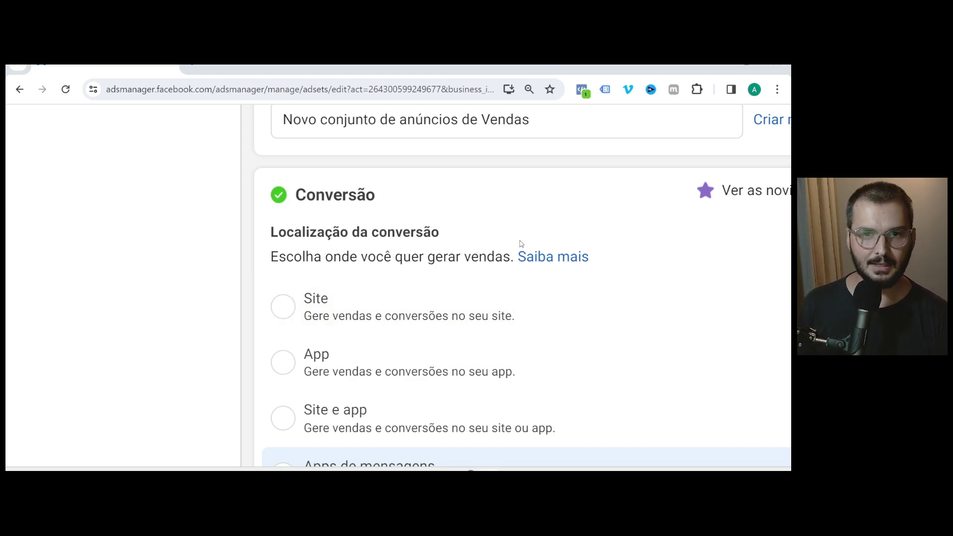
pyautogui.hotkey('ctrl', '-')
pyautogui.hotkey('ctrl', '-')
pyautogui.hotkey('ctrl', '-')
pyautogui.hotkey('ctrl', '-')
pyautogui.hotkey('ctrl', '-')
pyautogui.hotkey('ctrl', '-')
pyautogui.click(369, 350)
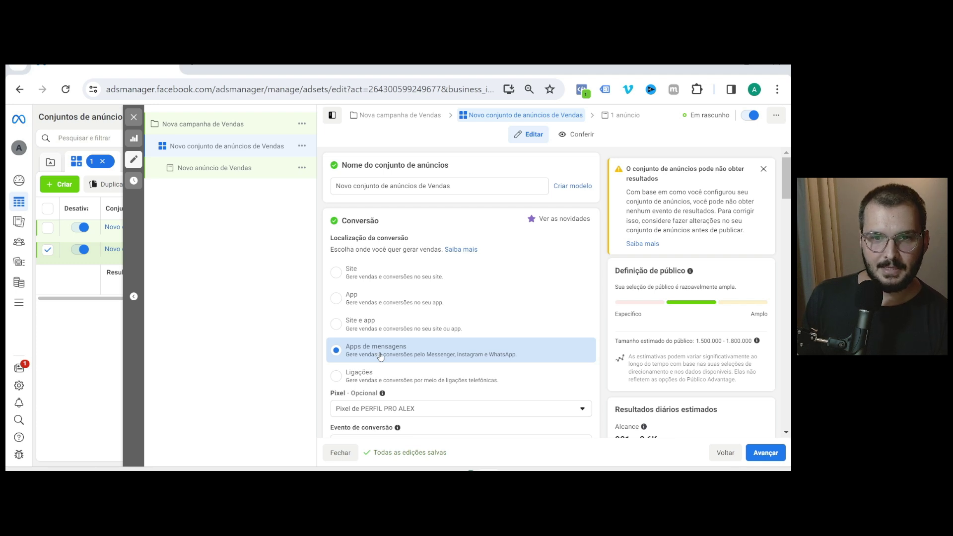
# - Check the calculator's result and set the ad set's daily budget to R$ 26,67
pyautogui.scroll(-5, 387, 357)
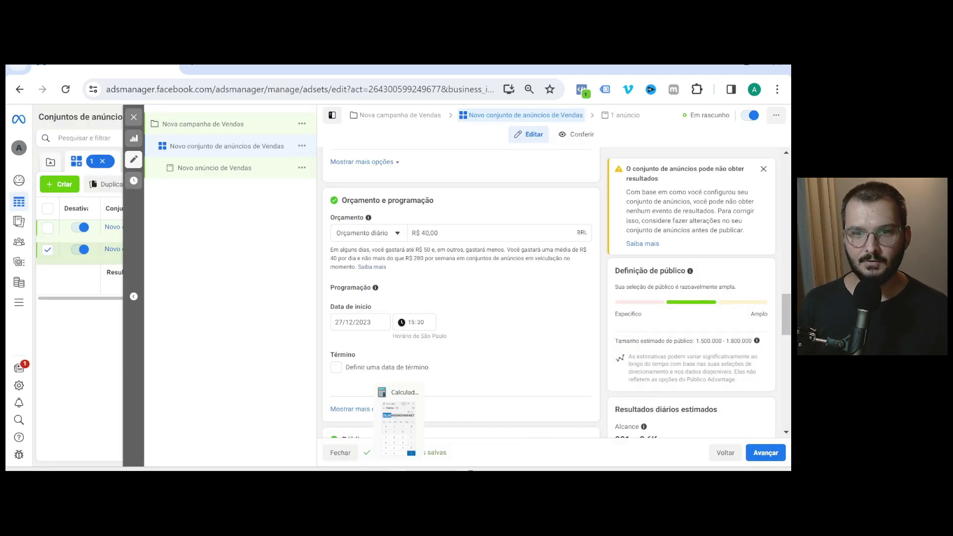
pyautogui.click(399, 417)
pyautogui.click(351, 226)
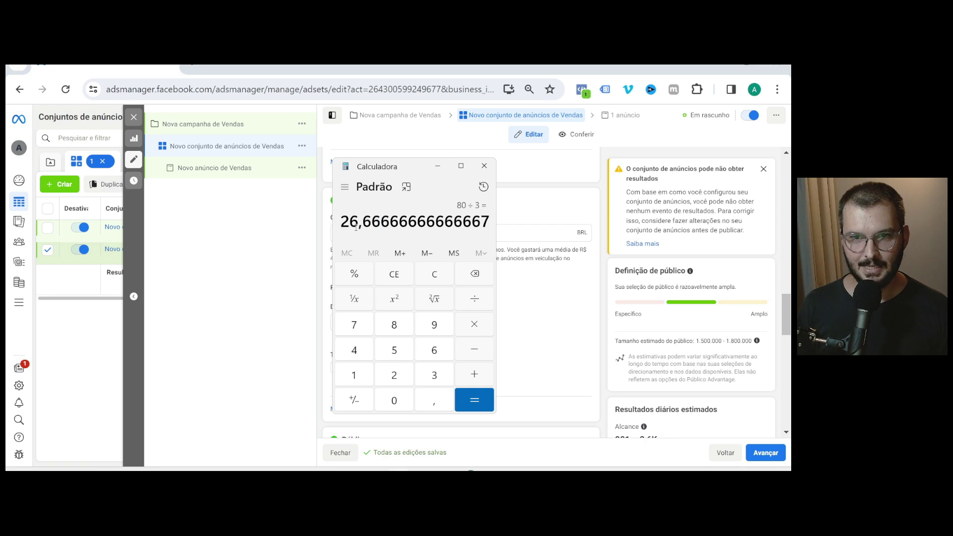
pyautogui.click(437, 166)
pyautogui.tripleClick(433, 234)
pyautogui.write('26,67')
pyautogui.click(468, 214)
# - Review the ad set's audience location and set the audience gender to Todos
pyautogui.scroll(-1, 484, 307)
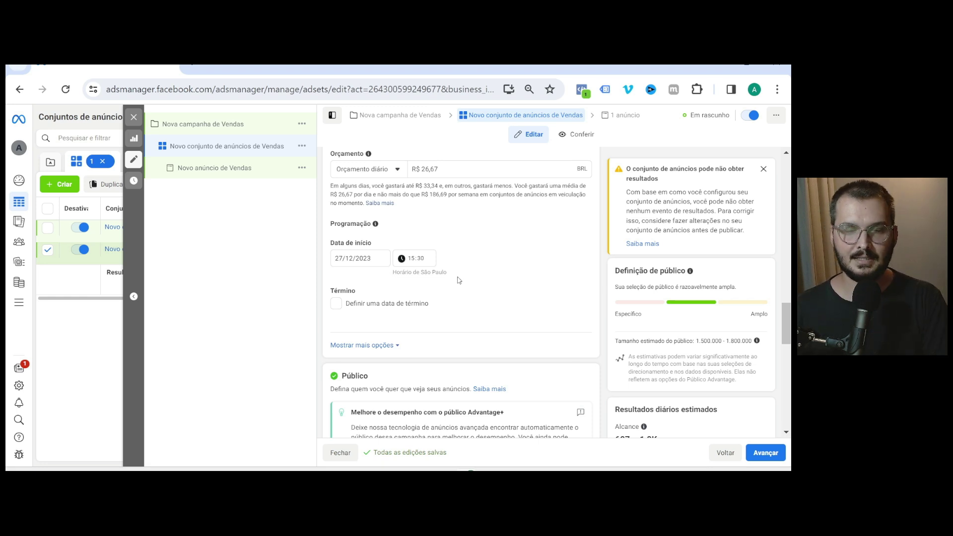
pyautogui.scroll(-6, 457, 281)
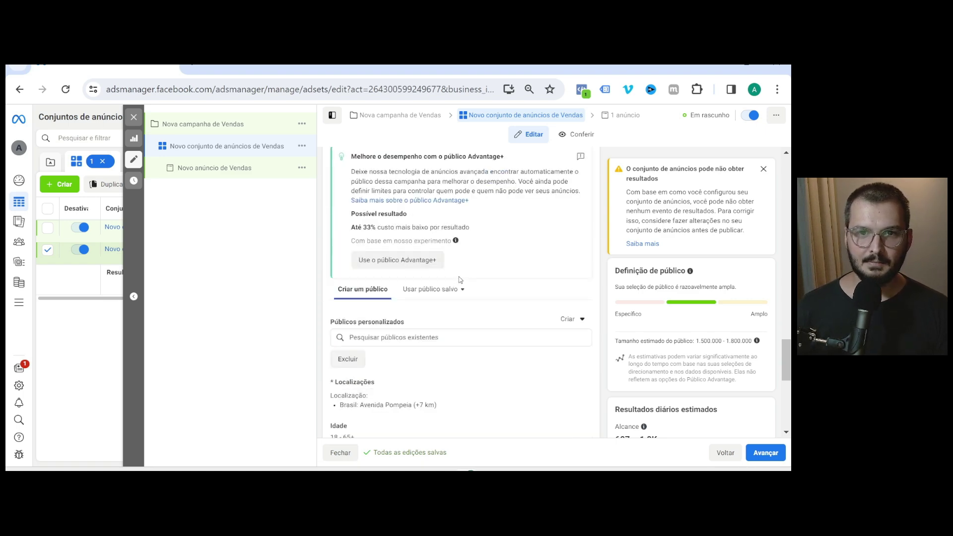
pyautogui.scroll(-1, 460, 280)
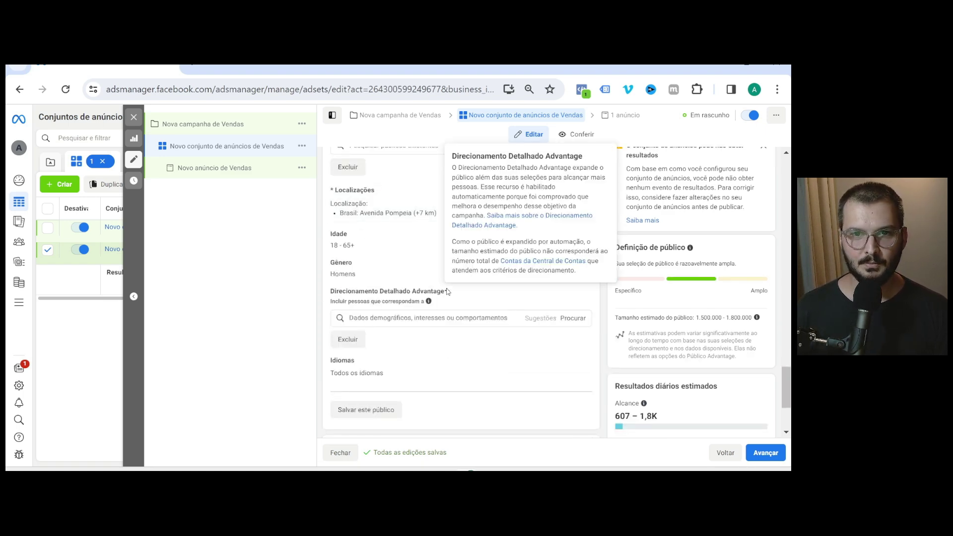
pyautogui.scroll(1, 442, 284)
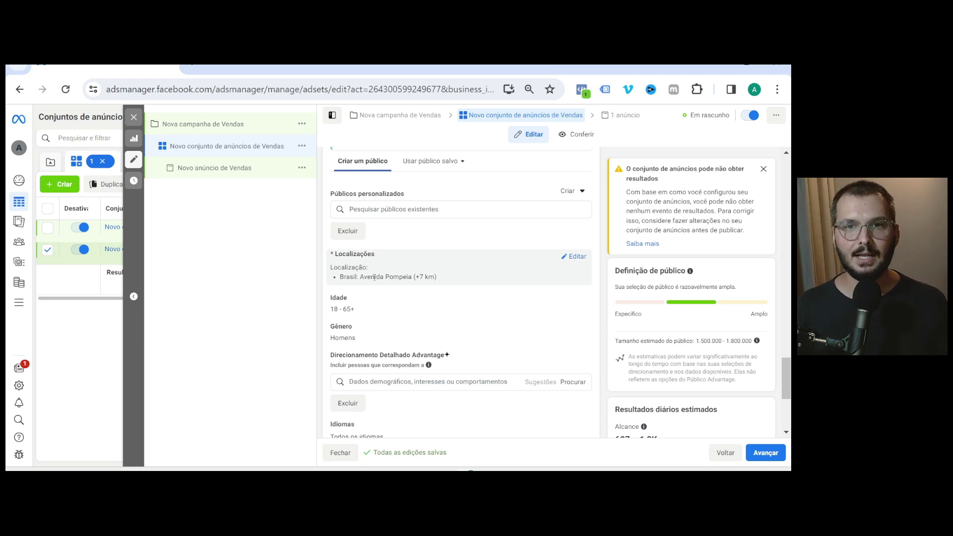
pyautogui.scroll(5, 391, 278)
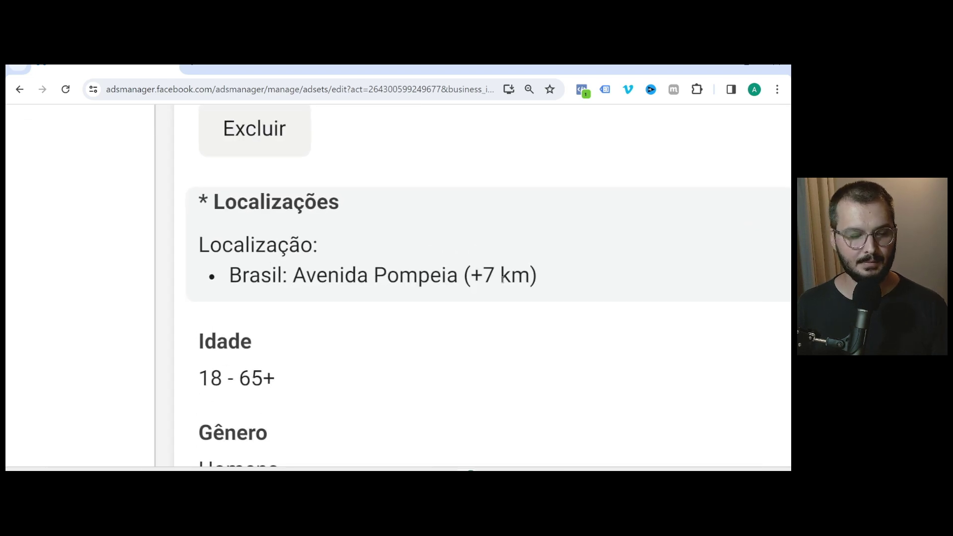
pyautogui.scroll(-5, 503, 278)
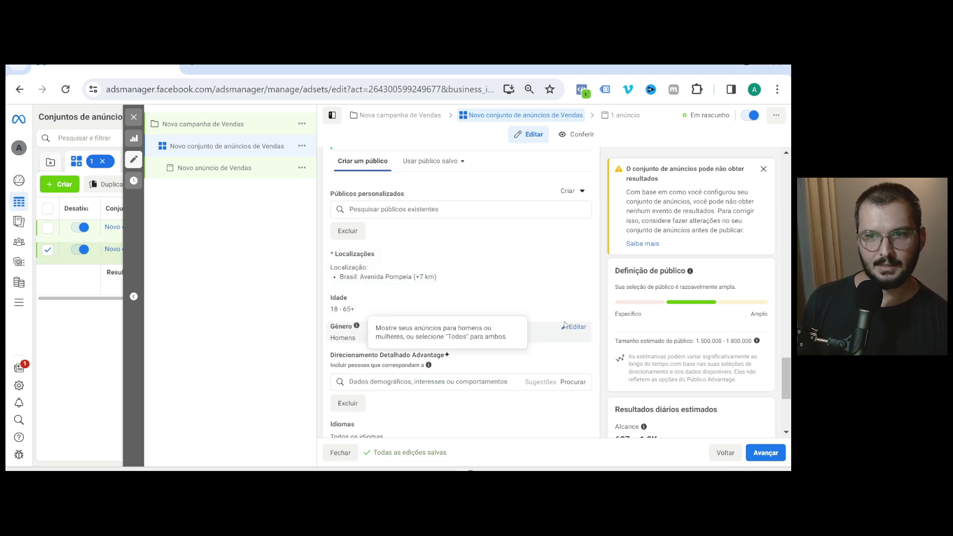
pyautogui.click(575, 328)
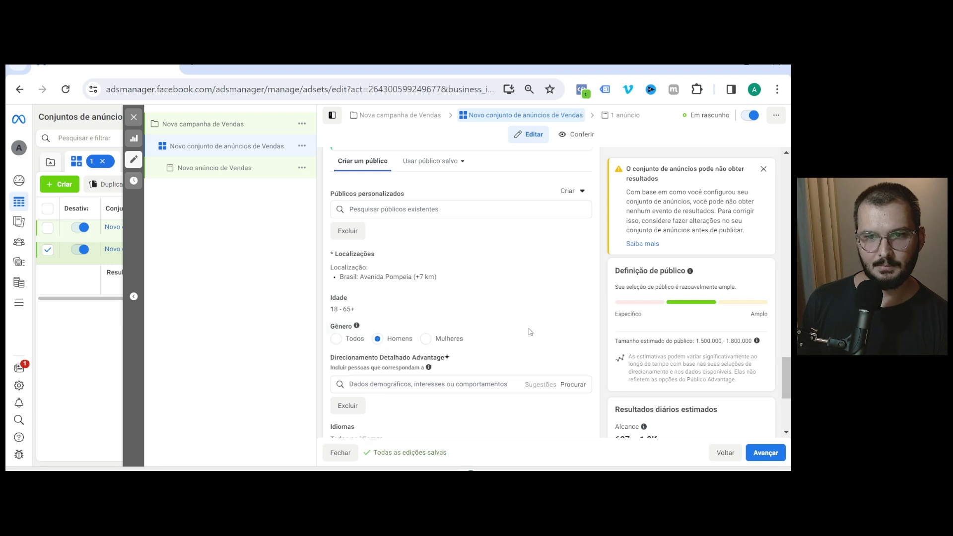
pyautogui.click(430, 343)
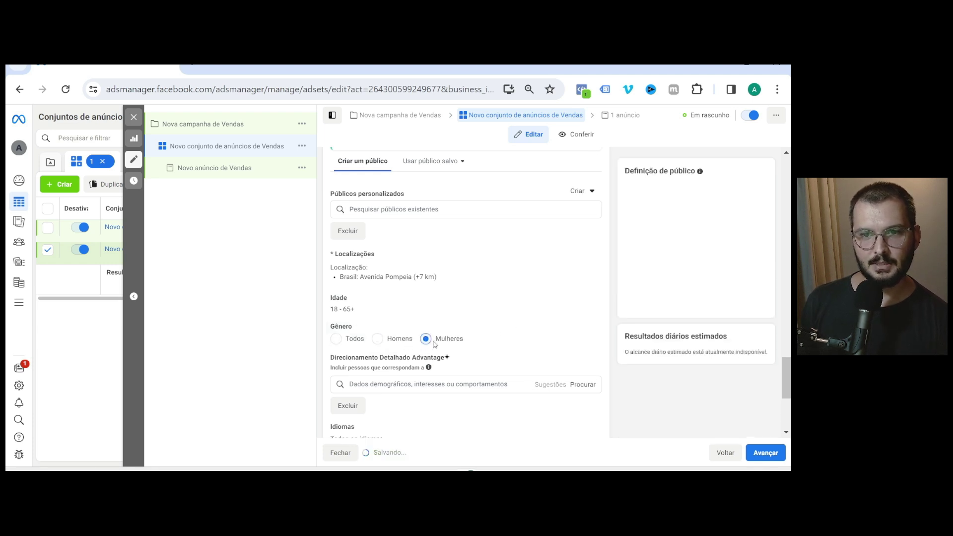
pyautogui.click(336, 340)
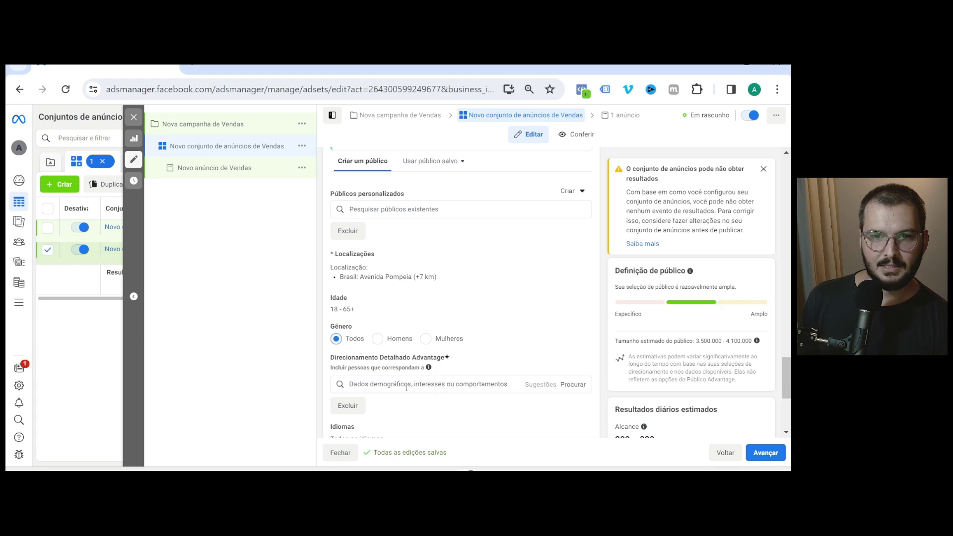
# - Review the placements, advance to the ad settings and dismiss the recommendations
pyautogui.scroll(-4, 407, 387)
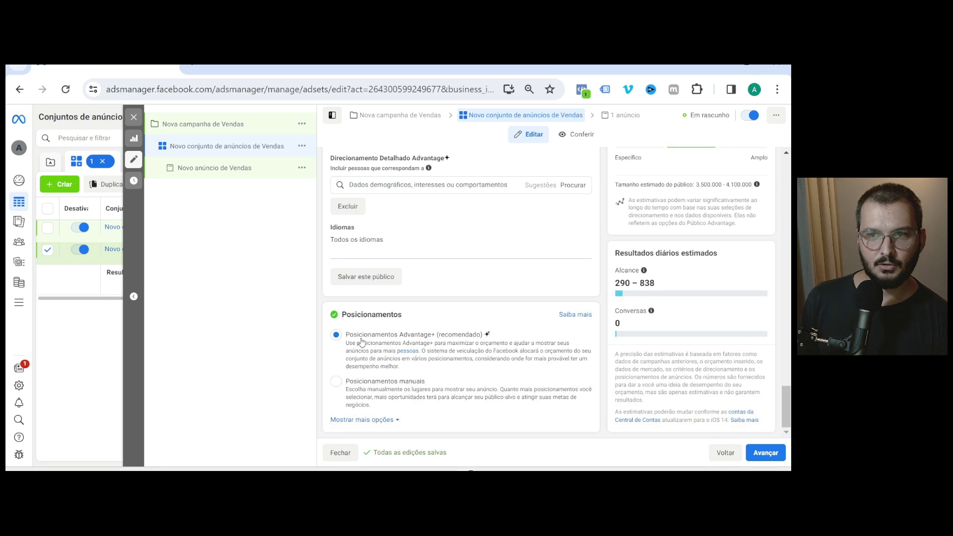
pyautogui.click(770, 452)
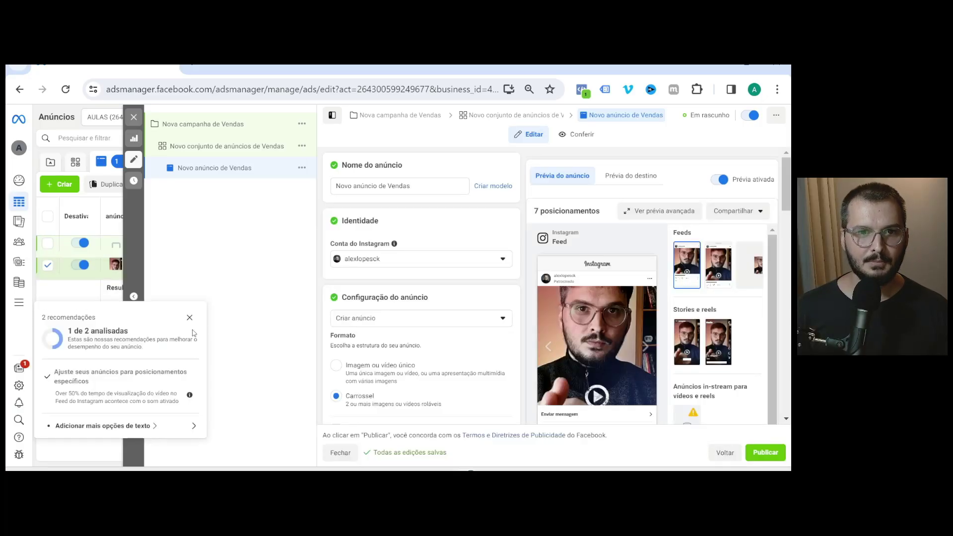
pyautogui.click(189, 318)
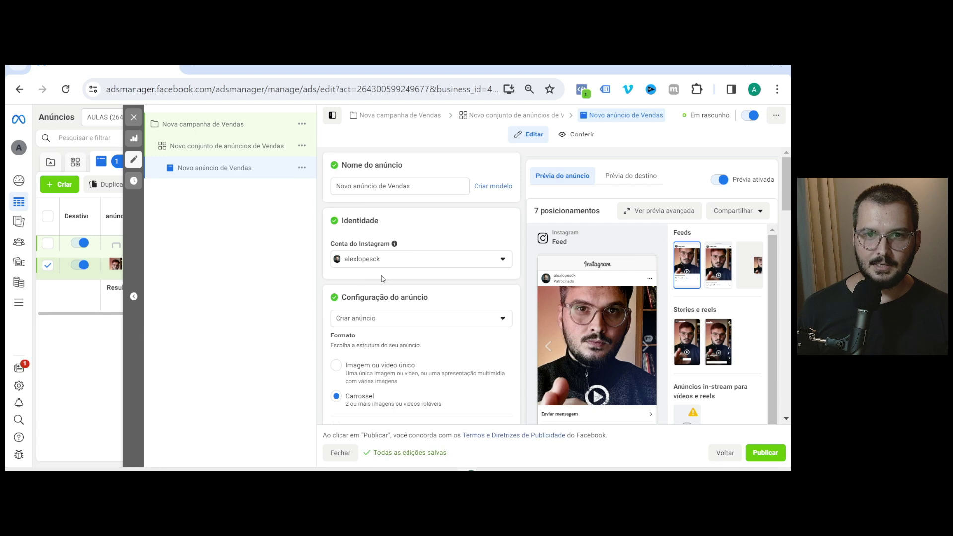
# - Review the ad's name, its carousel format and the carousel cards alongside the Instagram feed preview
pyautogui.tripleClick(375, 187)
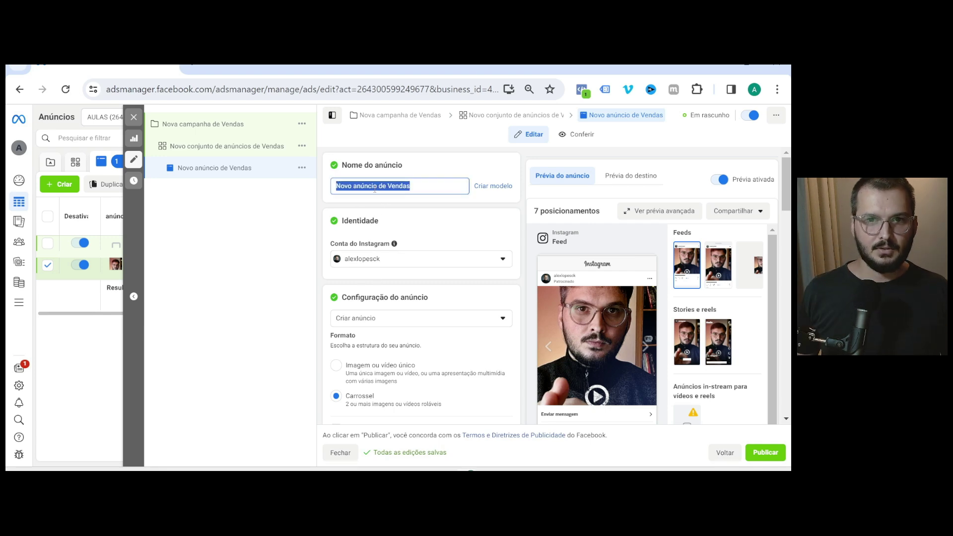
pyautogui.scroll(-5, 401, 297)
pyautogui.moveTo(399, 295)
pyautogui.scroll(3, 400, 297)
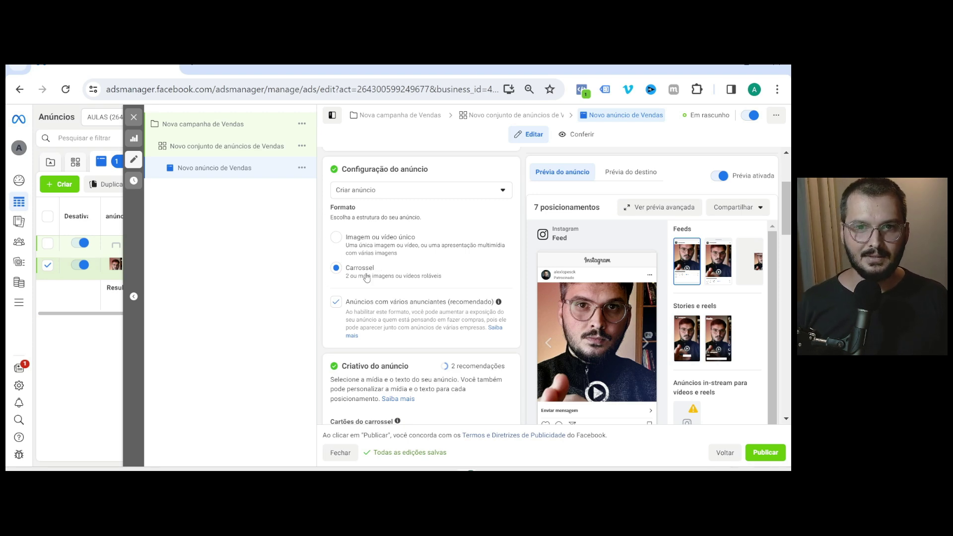
pyautogui.scroll(-4, 372, 278)
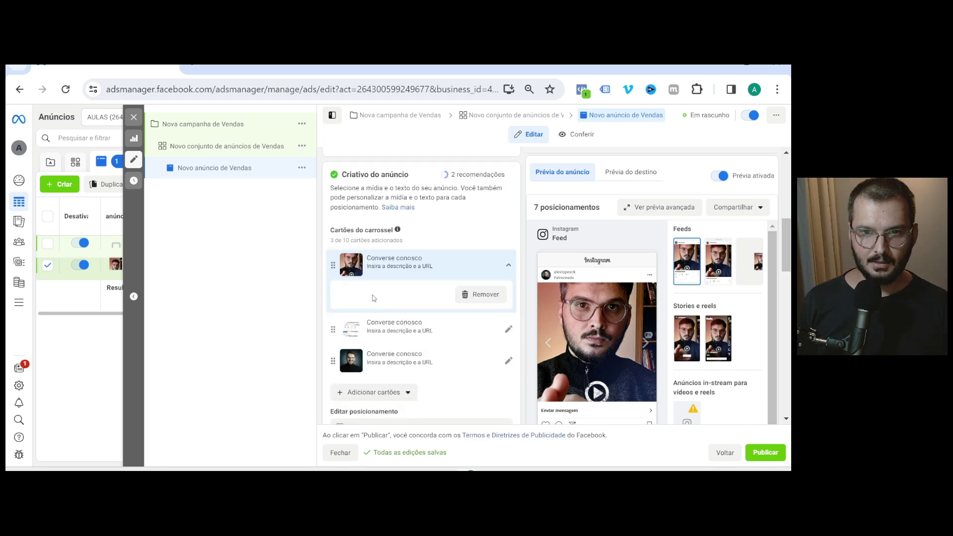
pyautogui.scroll(-1, 411, 323)
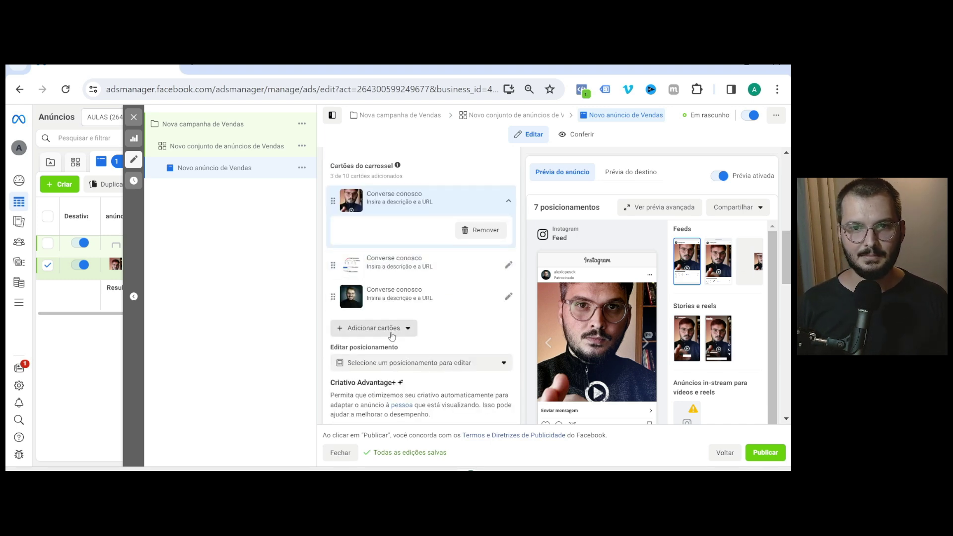
pyautogui.moveTo(595, 308)
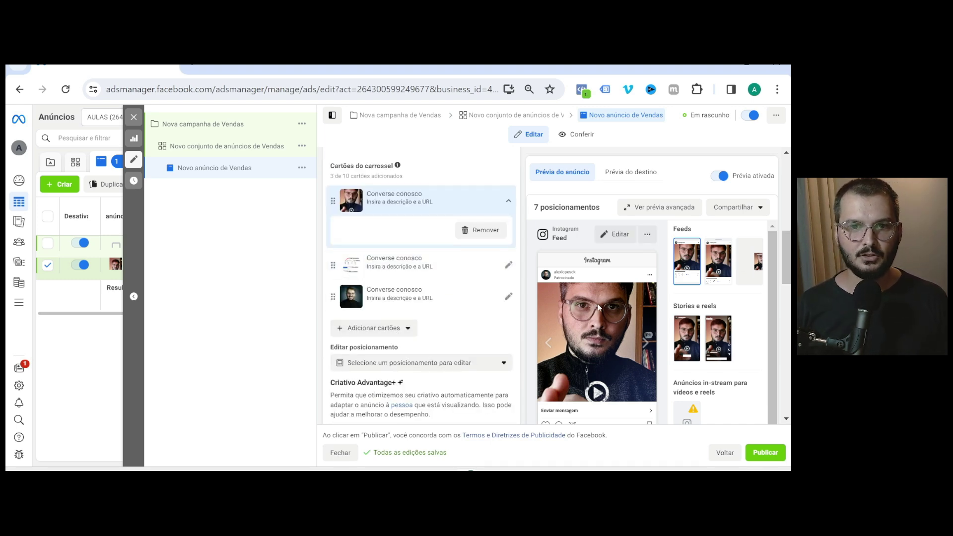
# - Examine the ad's primary text and its message call to action, comparing them with the feed preview
pyautogui.scroll(-5, 426, 309)
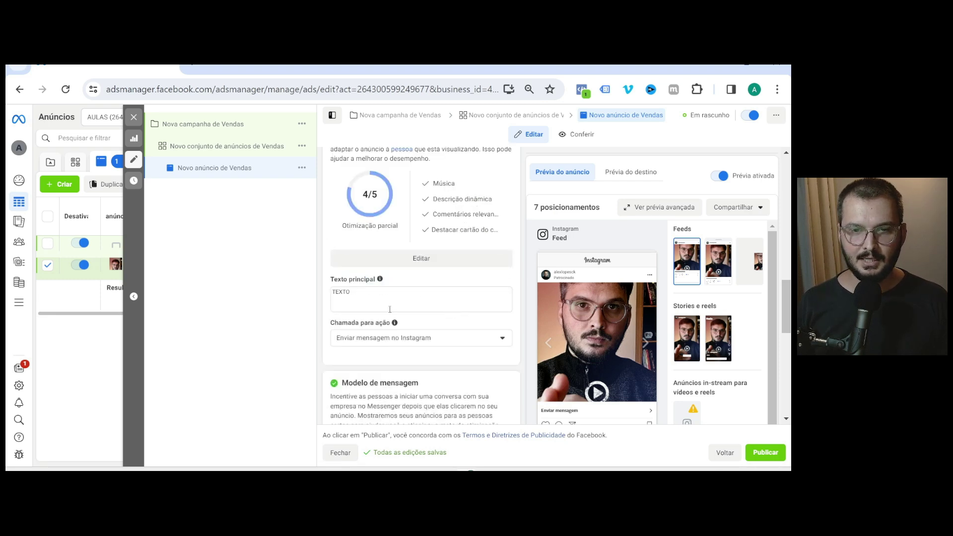
pyautogui.click(353, 297)
pyautogui.moveTo(353, 297); pyautogui.dragTo(327, 296)
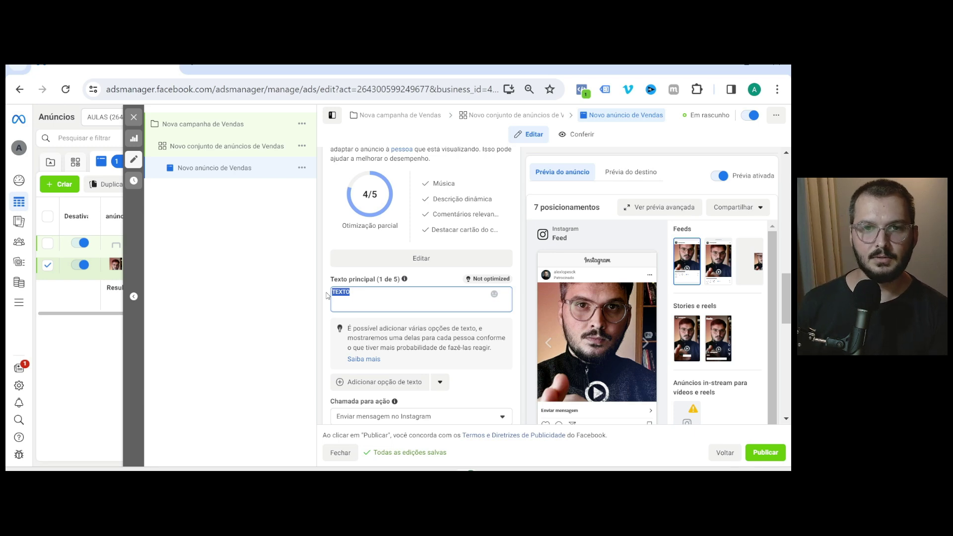
pyautogui.scroll(-2, 366, 290)
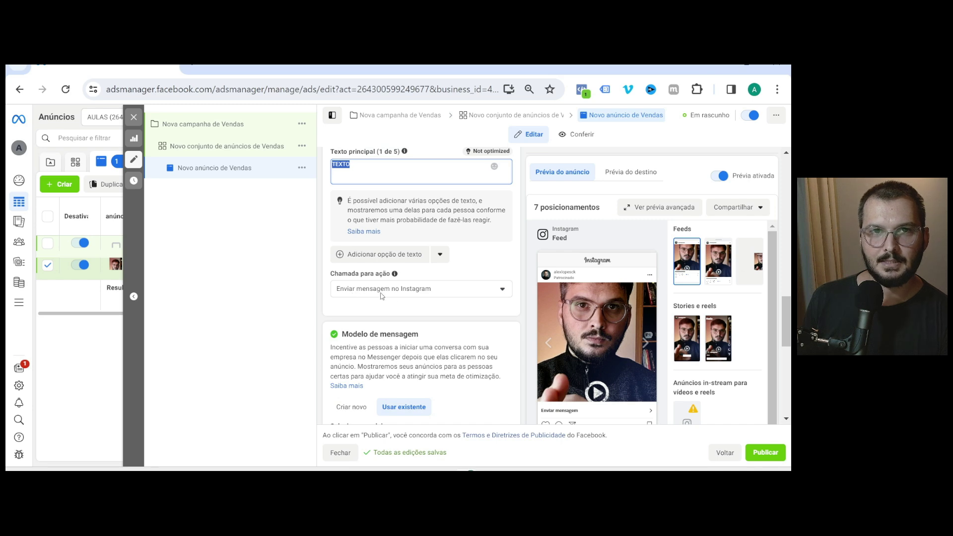
pyautogui.moveTo(544, 408)
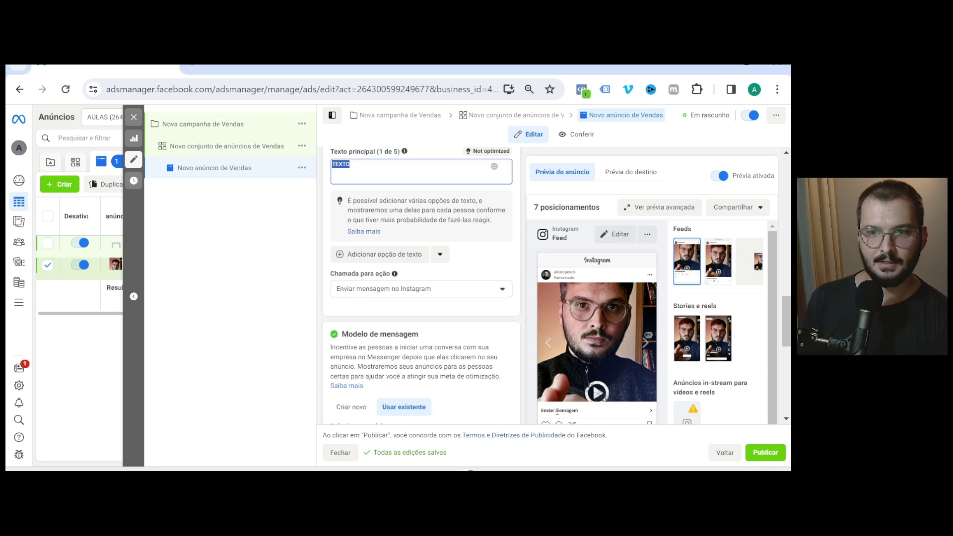
# - Open the message template hnn, review its greeting, frequent questions and automatic reply fields, and close it without saving
pyautogui.scroll(-2, 411, 348)
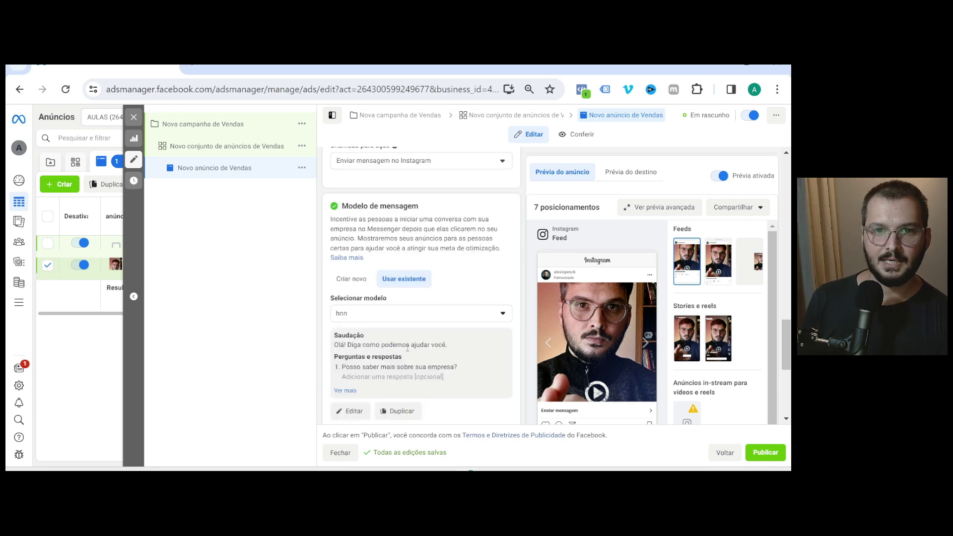
pyautogui.scroll(-1, 378, 347)
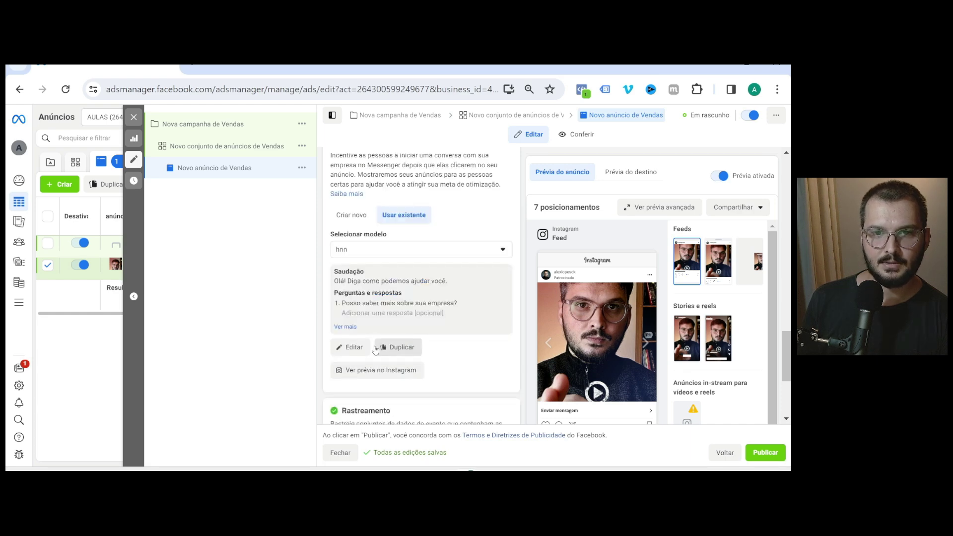
pyautogui.click(364, 349)
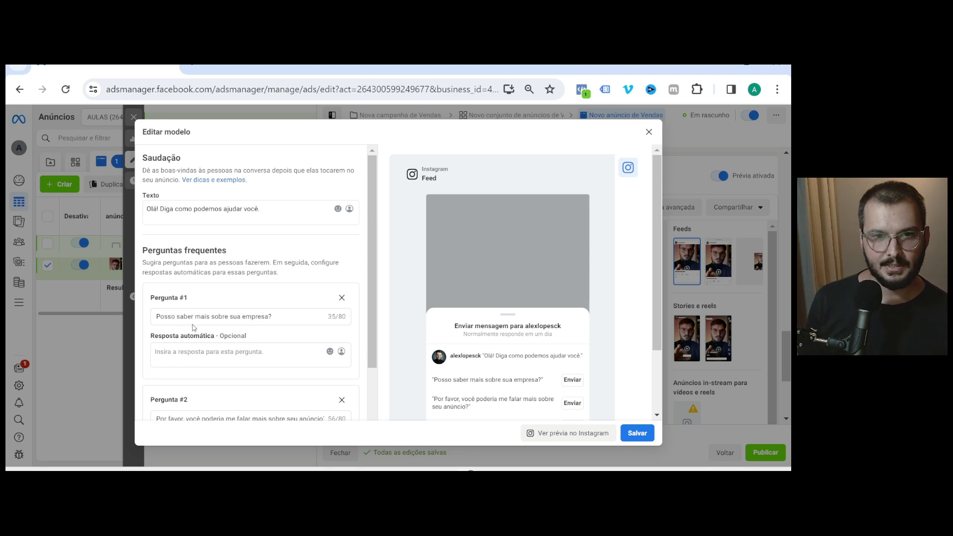
pyautogui.moveTo(268, 316); pyautogui.dragTo(141, 314)
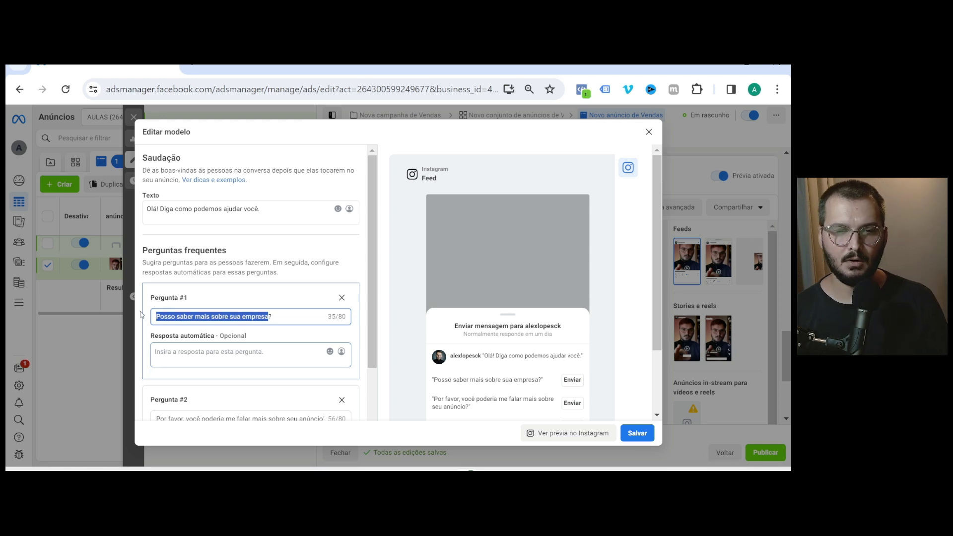
pyautogui.click(163, 356)
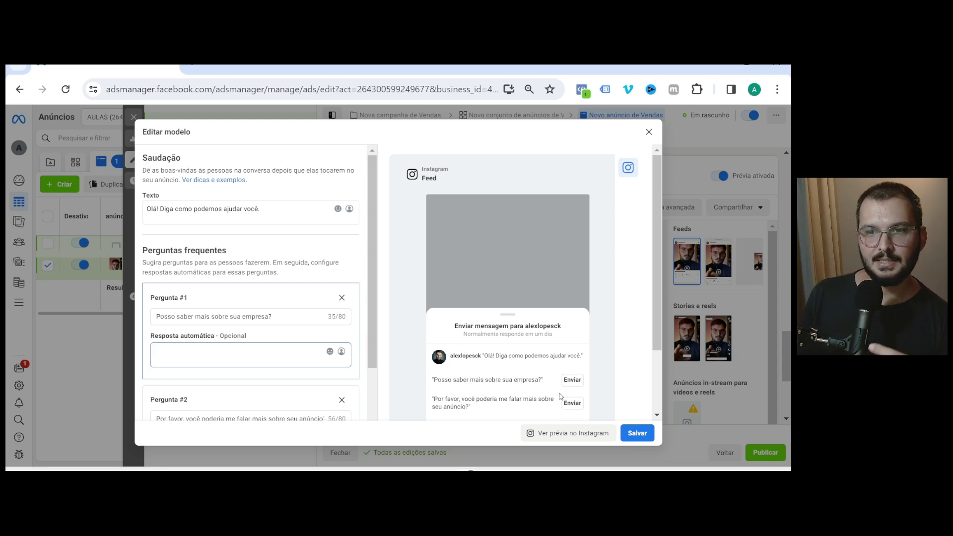
pyautogui.scroll(-4, 214, 295)
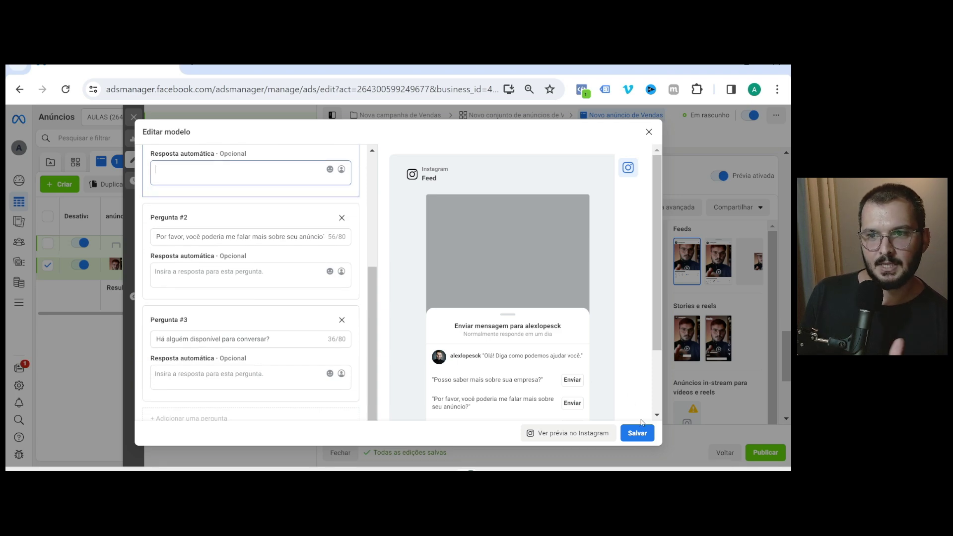
pyautogui.click(648, 131)
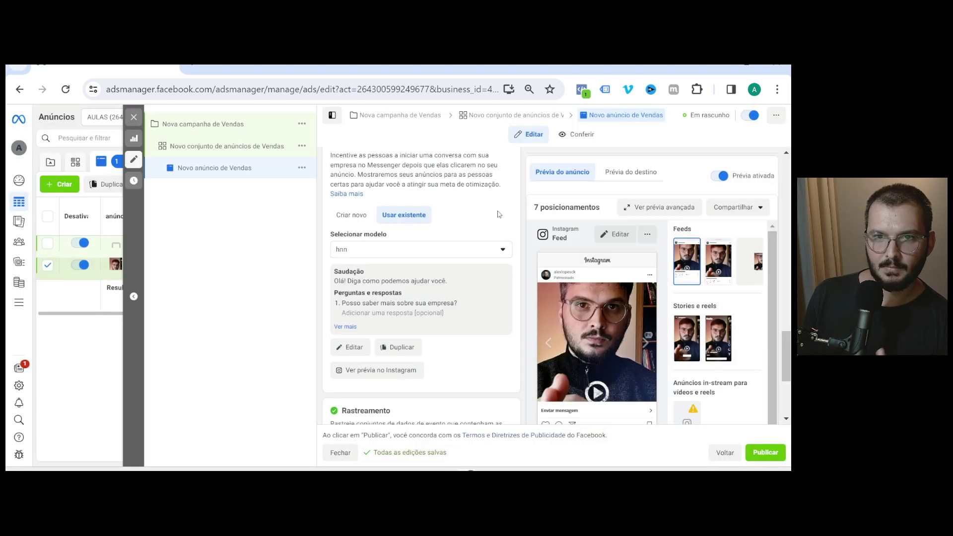
# - Check the existing message templates and the duplication actions available for the ad, leaving both unchanged
pyautogui.click(393, 249)
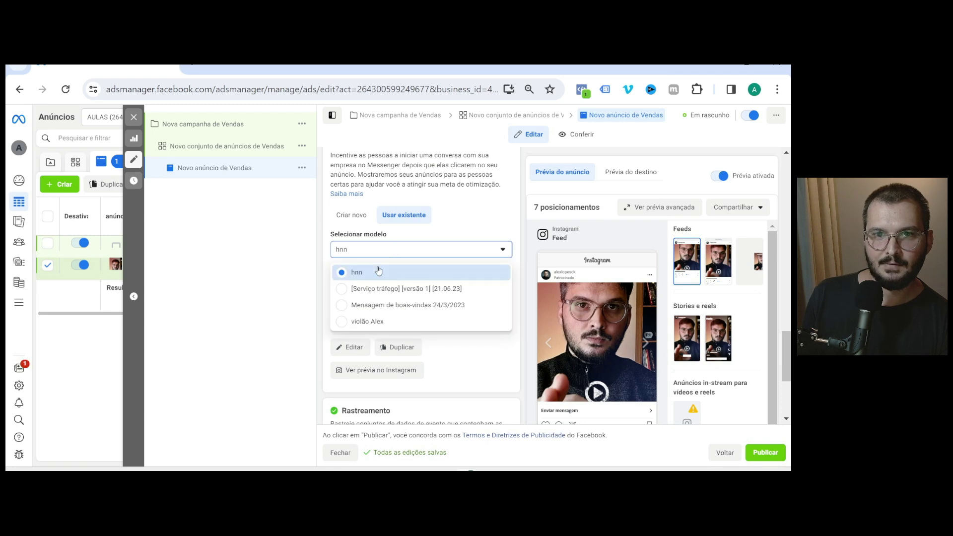
pyautogui.click(359, 279)
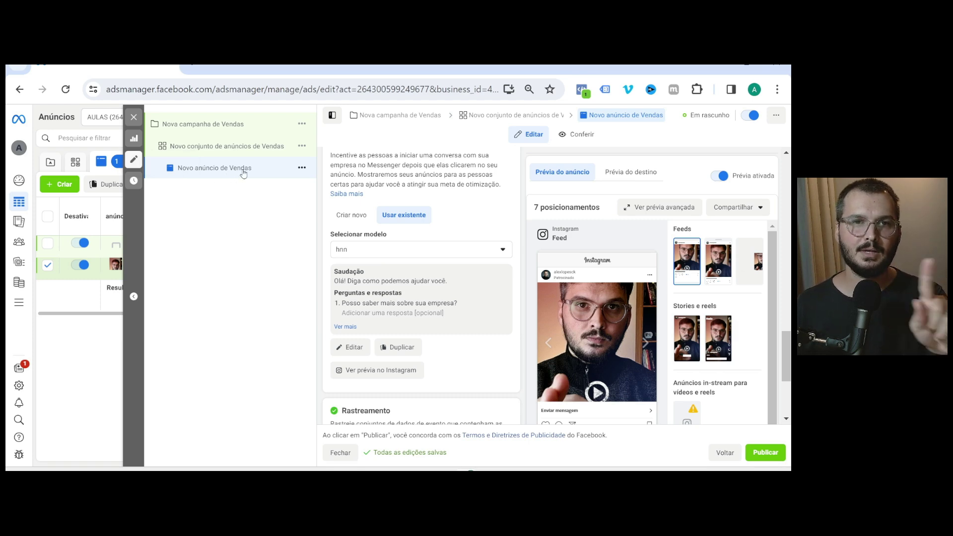
pyautogui.click(302, 167)
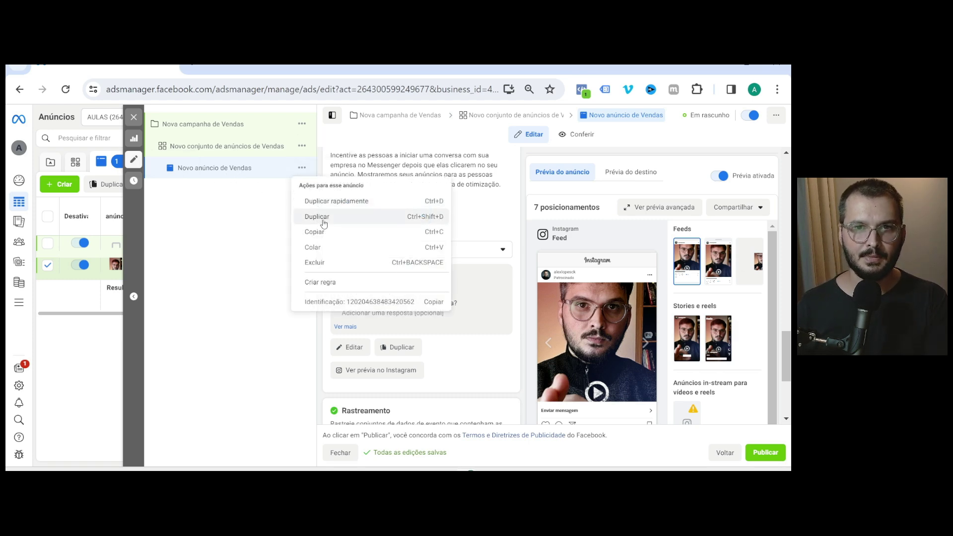
pyautogui.click(256, 221)
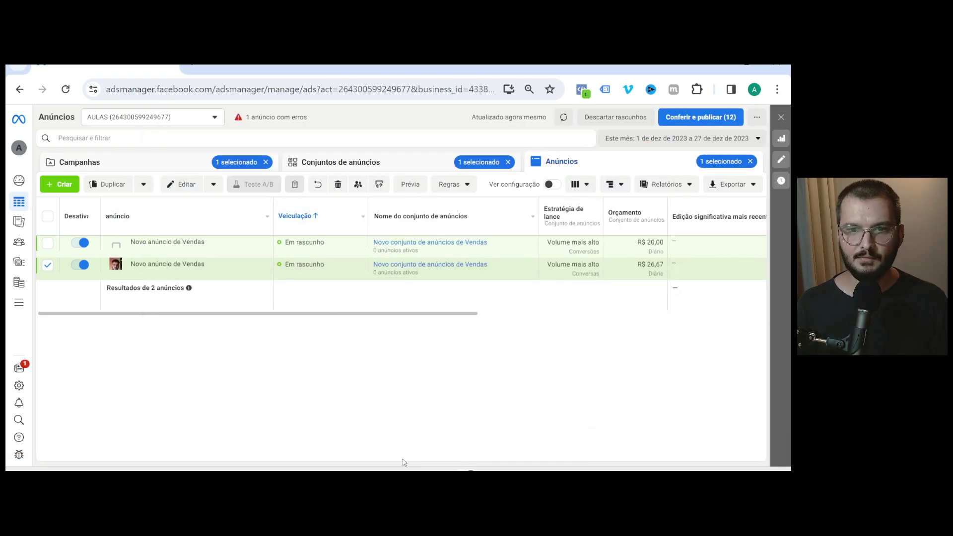
# - Go to the ad sets list, prepare 2 copies of the selected ad set in its original campaign, and cancel the duplication
pyautogui.hotkey('alt', 'Tab')
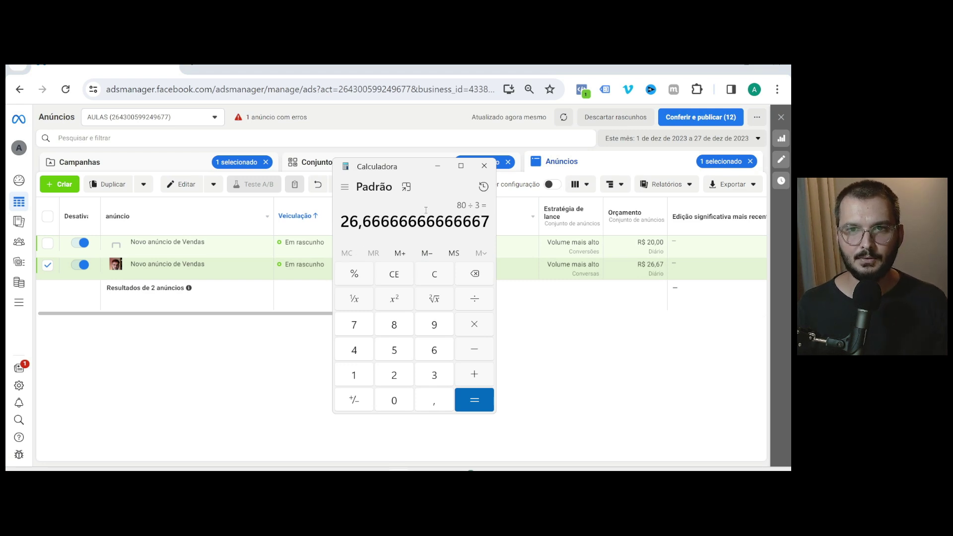
pyautogui.click(437, 166)
pyautogui.click(390, 167)
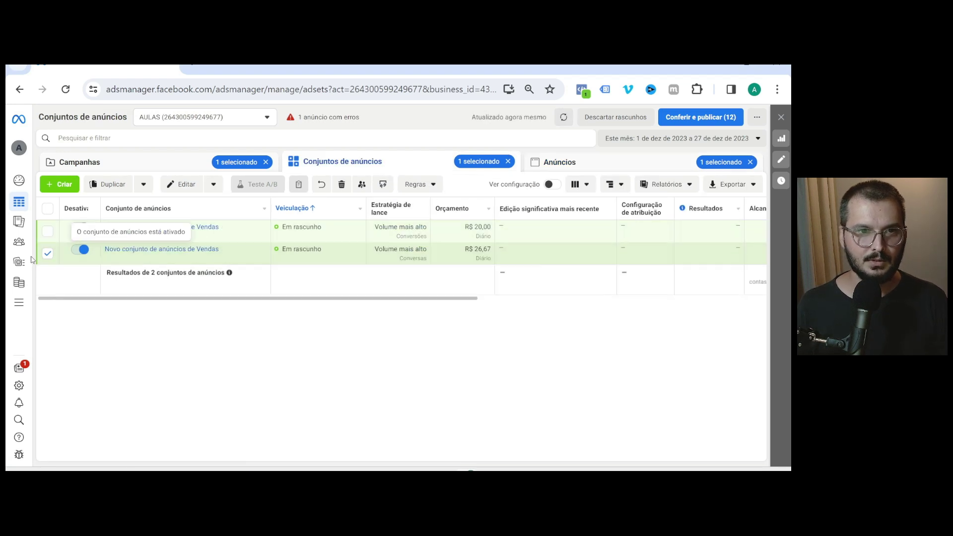
pyautogui.click(113, 193)
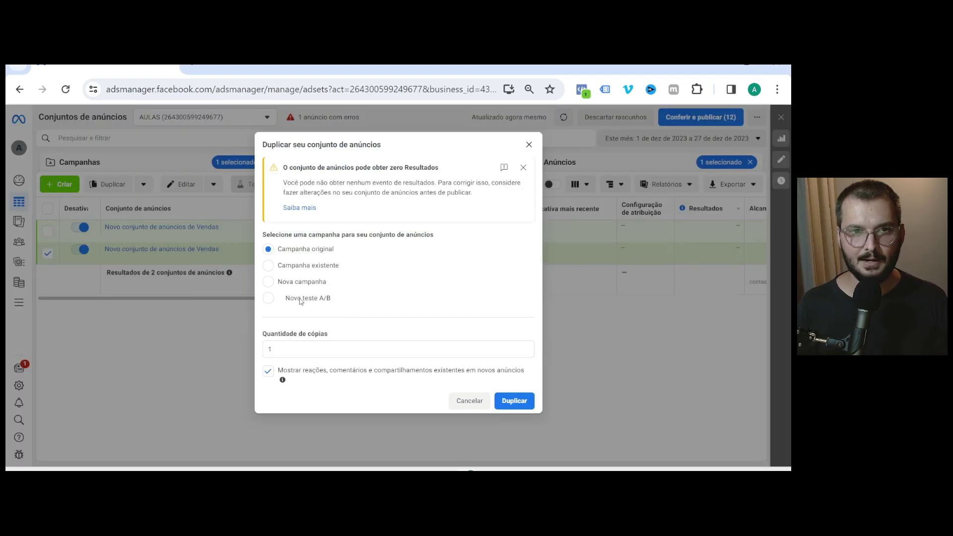
pyautogui.click(525, 346)
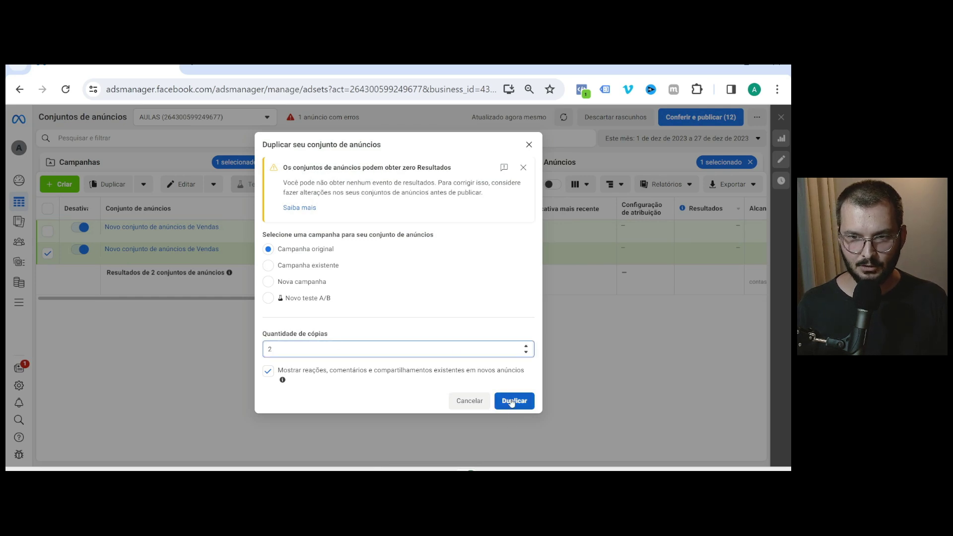
pyautogui.click(529, 144)
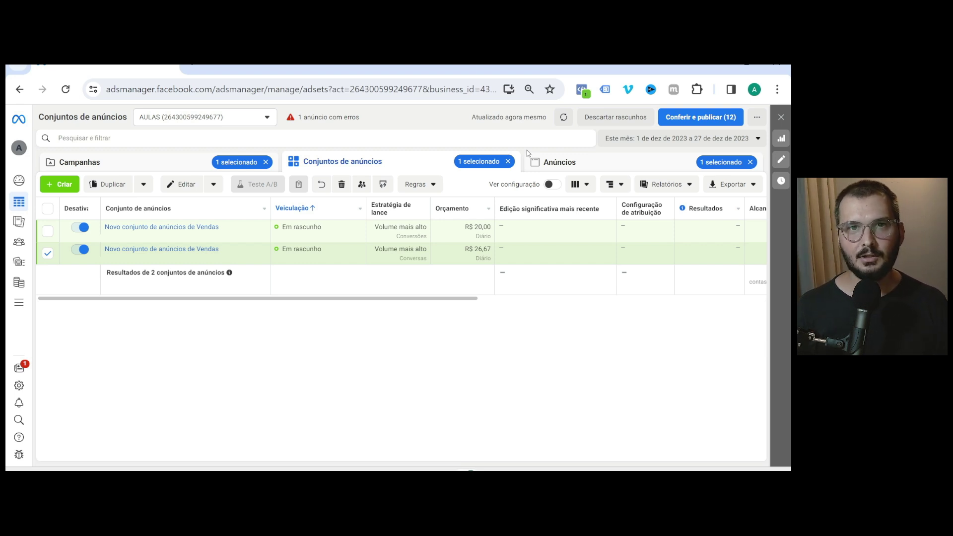
# - Switch to the calculator, divide 600 by 25, and return to the ad sets list
pyautogui.moveTo(506, 208)
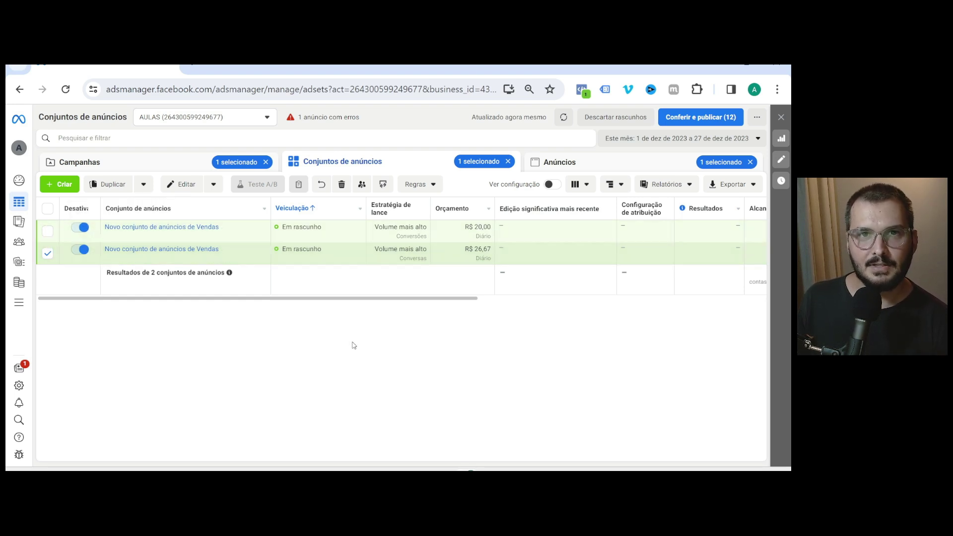
pyautogui.hotkey('alt', 'Tab')
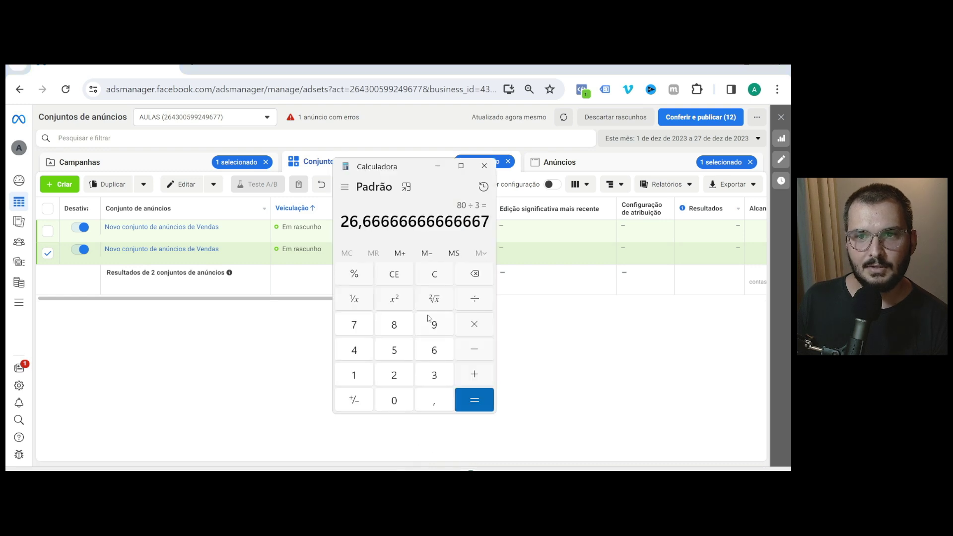
pyautogui.click(399, 276)
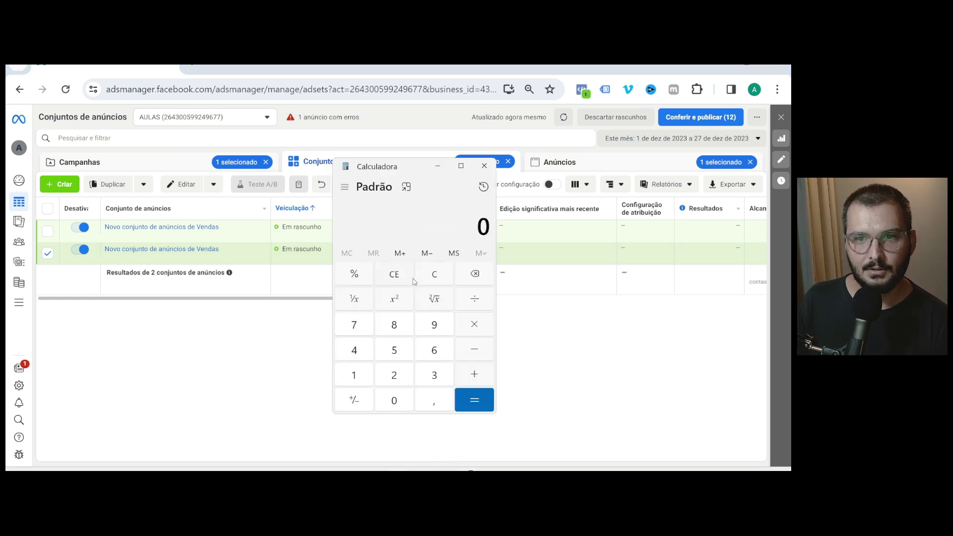
pyautogui.click(437, 348)
pyautogui.click(408, 396)
pyautogui.click(408, 397)
pyautogui.click(479, 302)
pyautogui.click(397, 378)
pyautogui.click(401, 348)
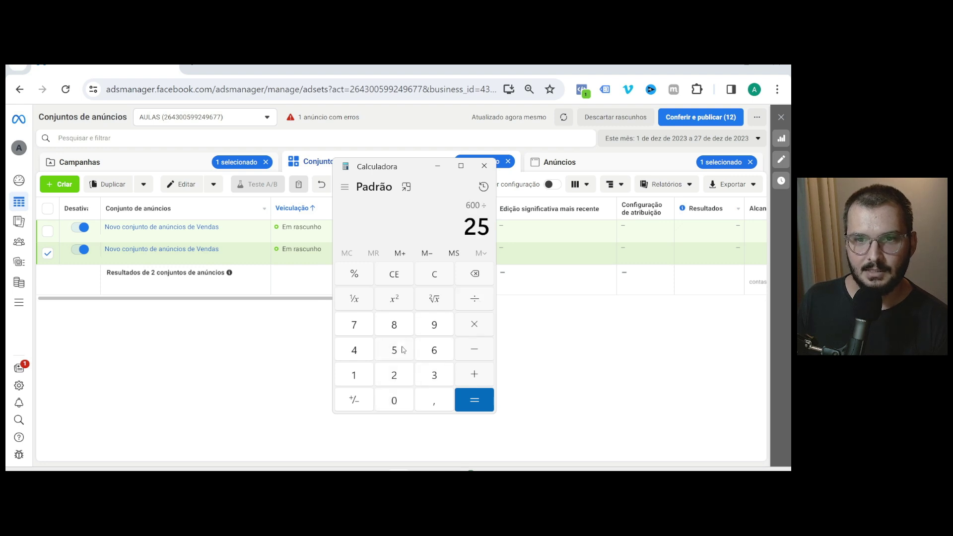
pyautogui.click(471, 403)
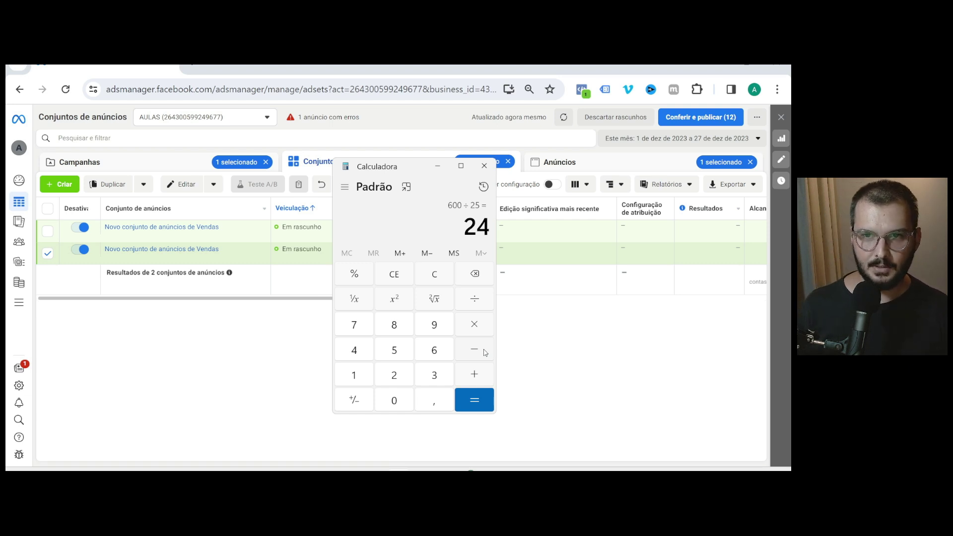
pyautogui.hotkey('alt', 'Tab')
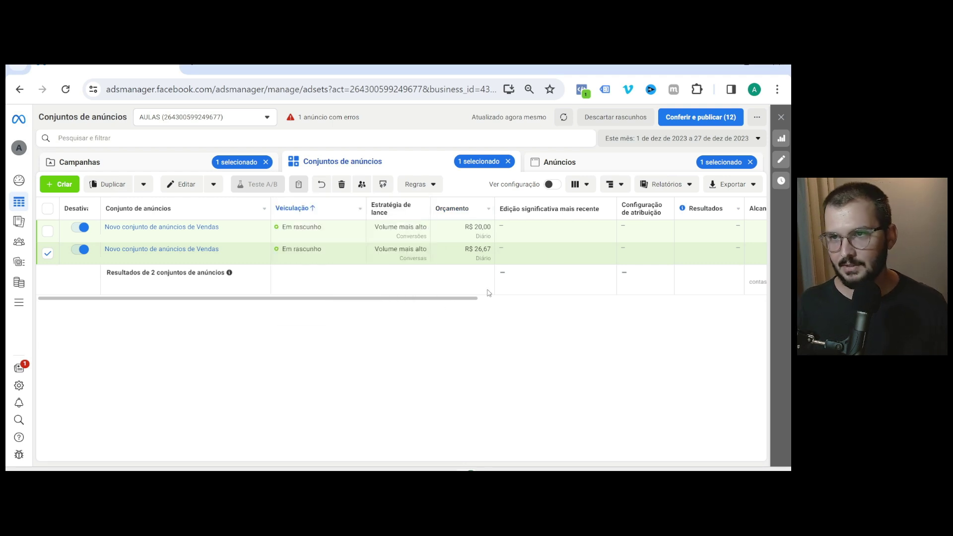